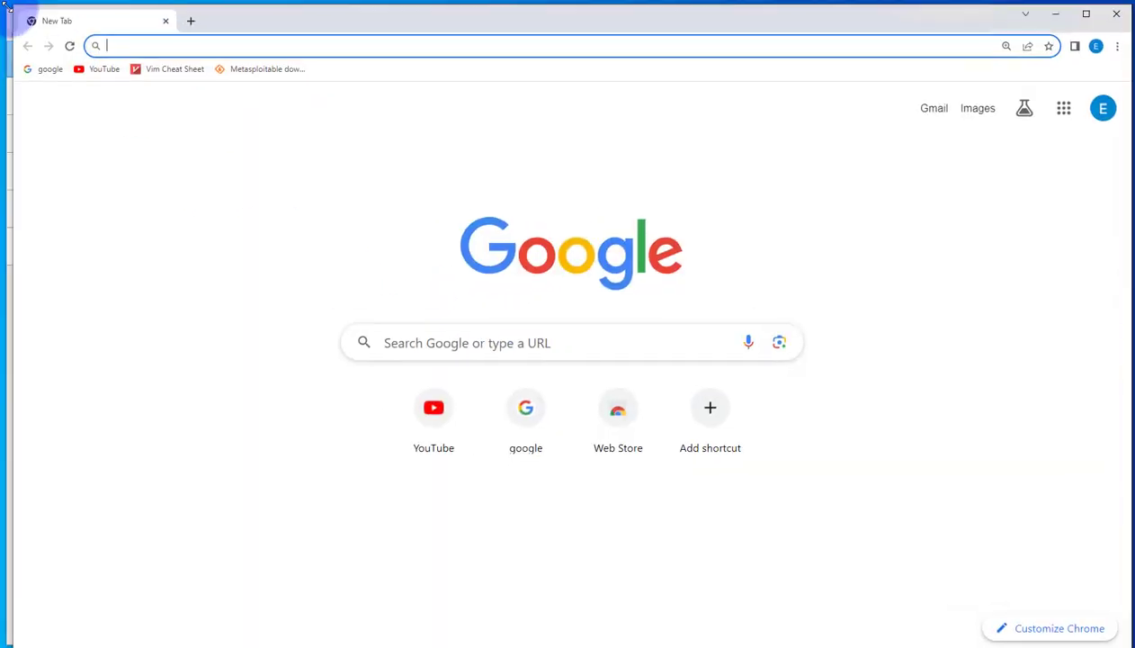
# Search Google for "fedora download" and open the Download Fedora Workstation 39 page of The Fedora Project
pyautogui.click(428, 332)
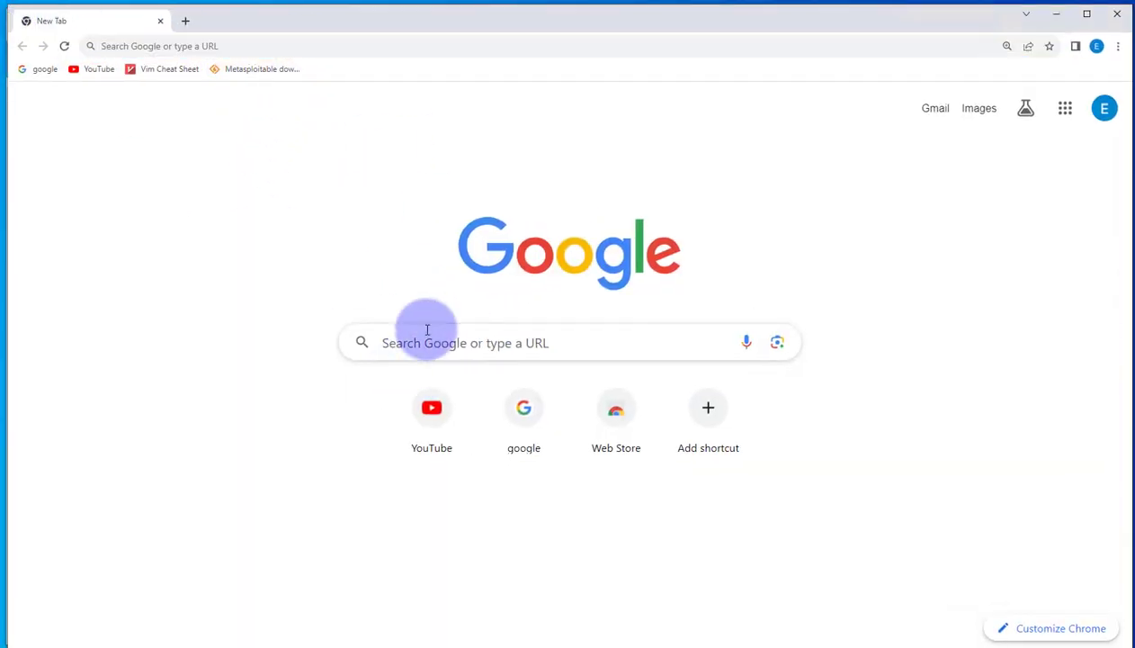
pyautogui.write('fed')
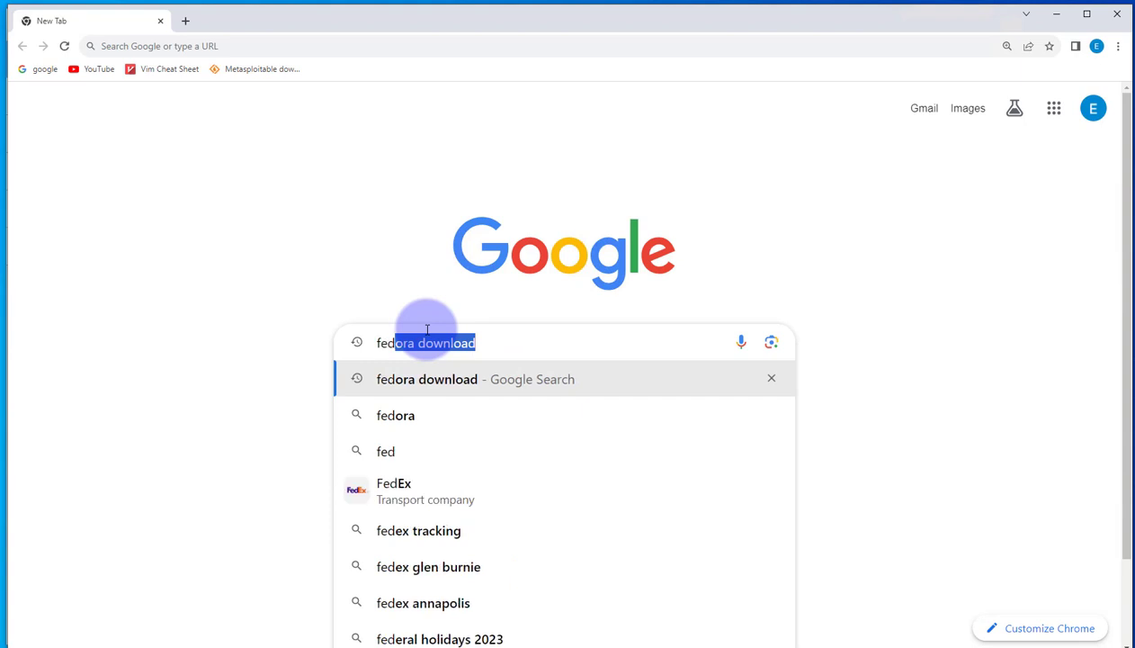
pyautogui.write('ora downloa')
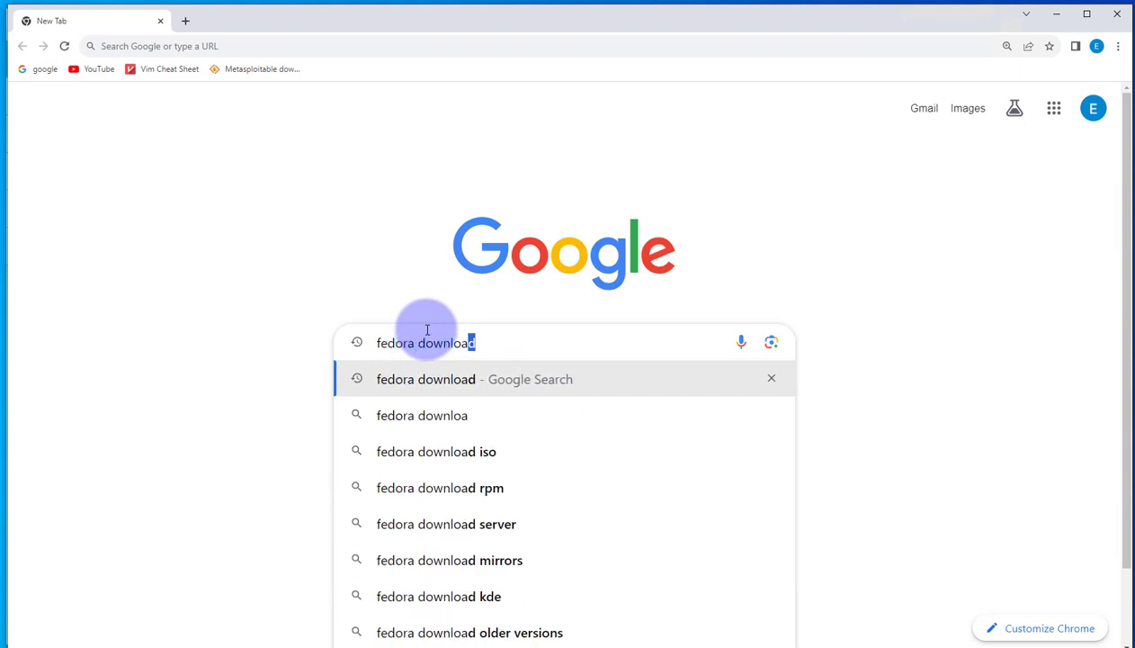
pyautogui.press('Return')
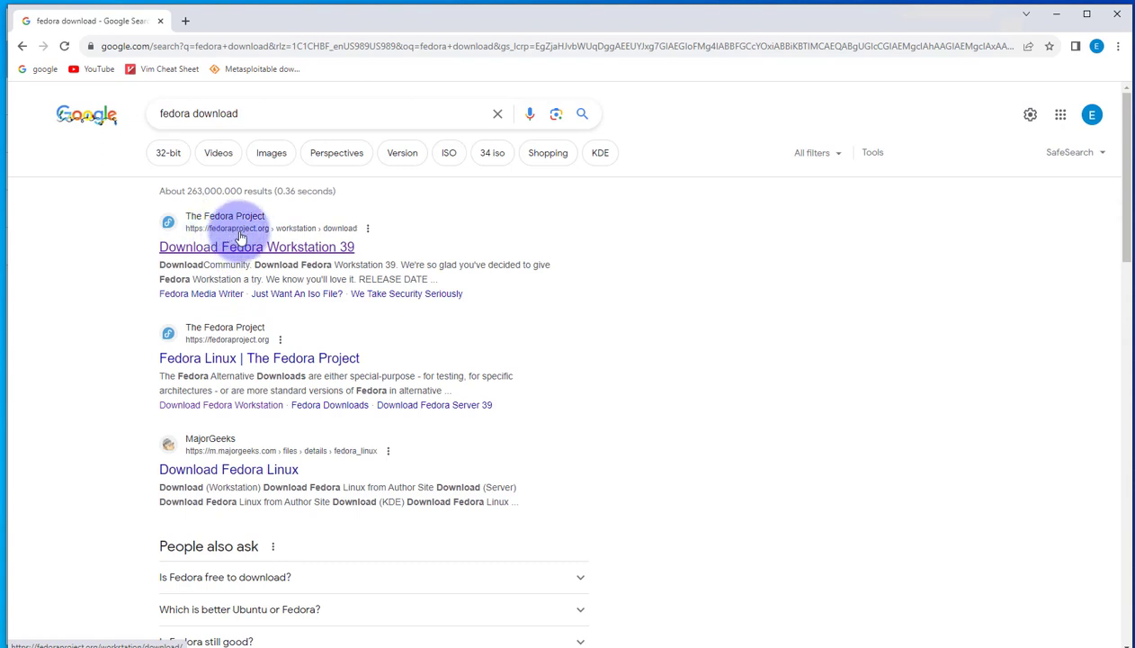
pyautogui.click(234, 243)
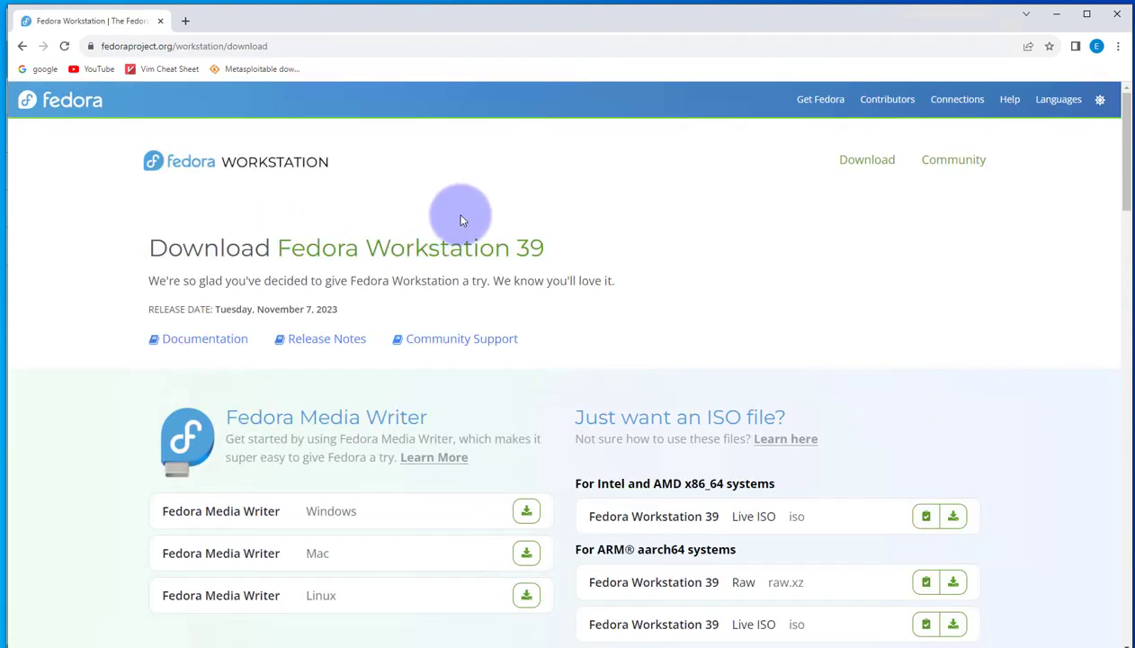
# Start downloading the Fedora Workstation 39 Live SO for Intel and AMD x86_64 systems and check its progress
pyautogui.scroll(-1, 461, 220)
pyautogui.scroll(-2, 467, 227)
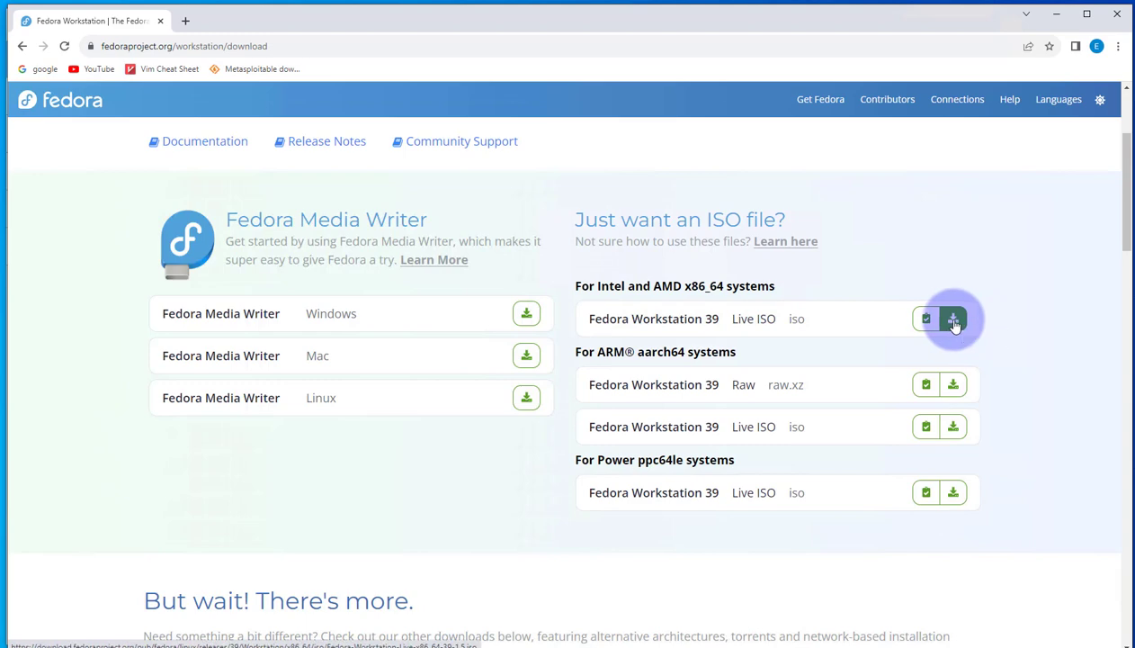
pyautogui.click(1007, 100)
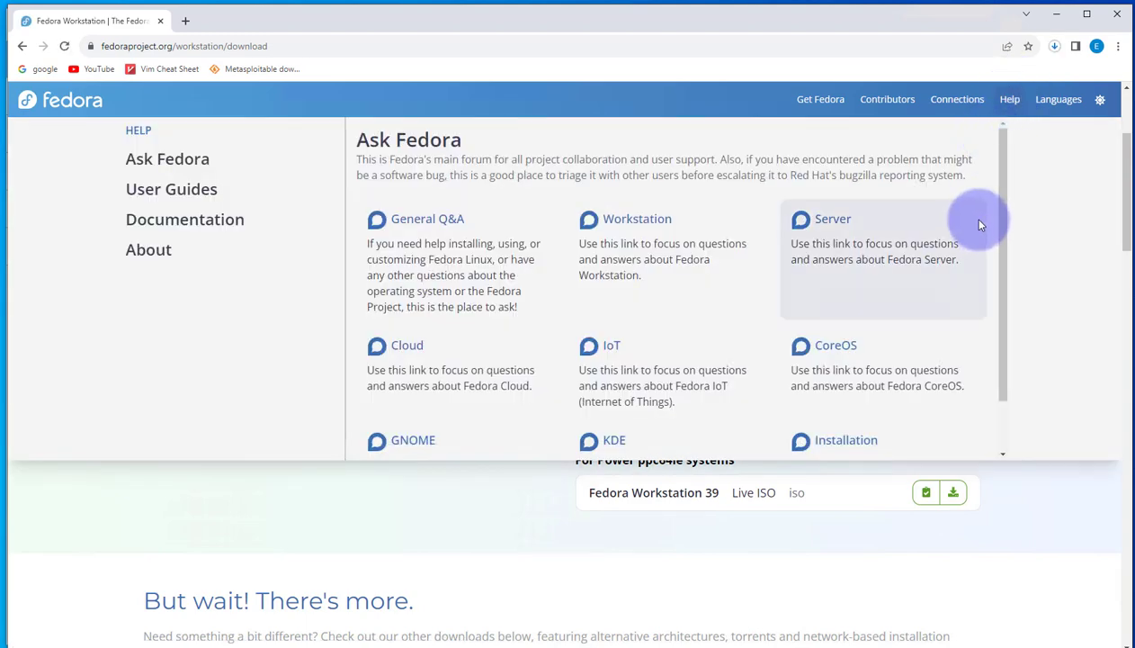
pyautogui.click(1054, 46)
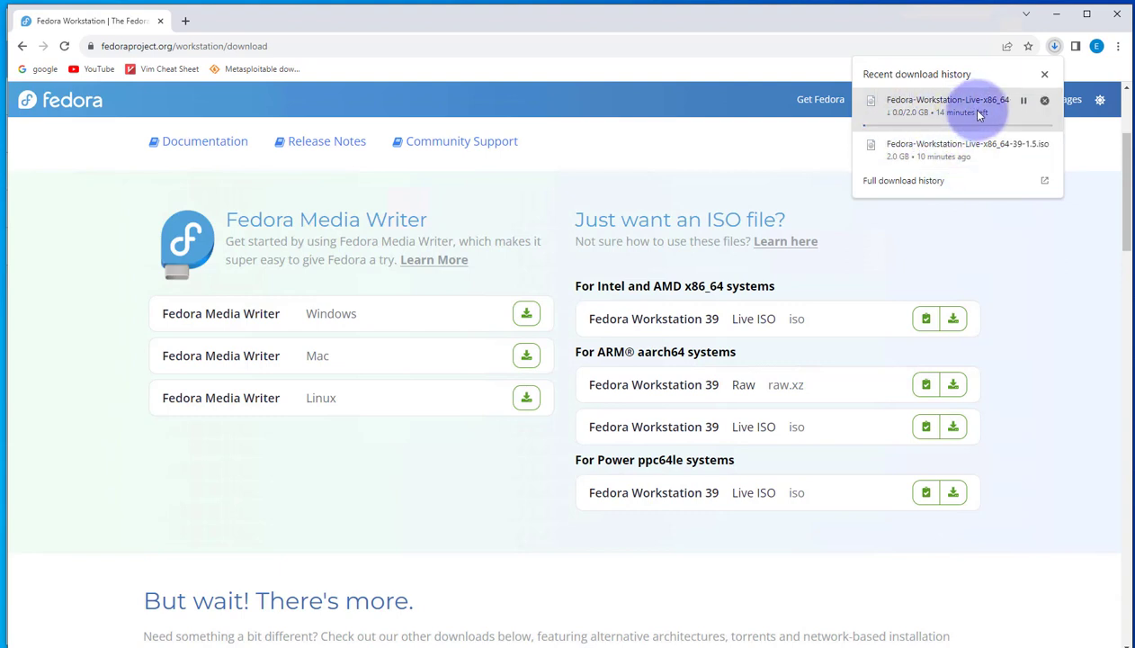
pyautogui.click(1045, 76)
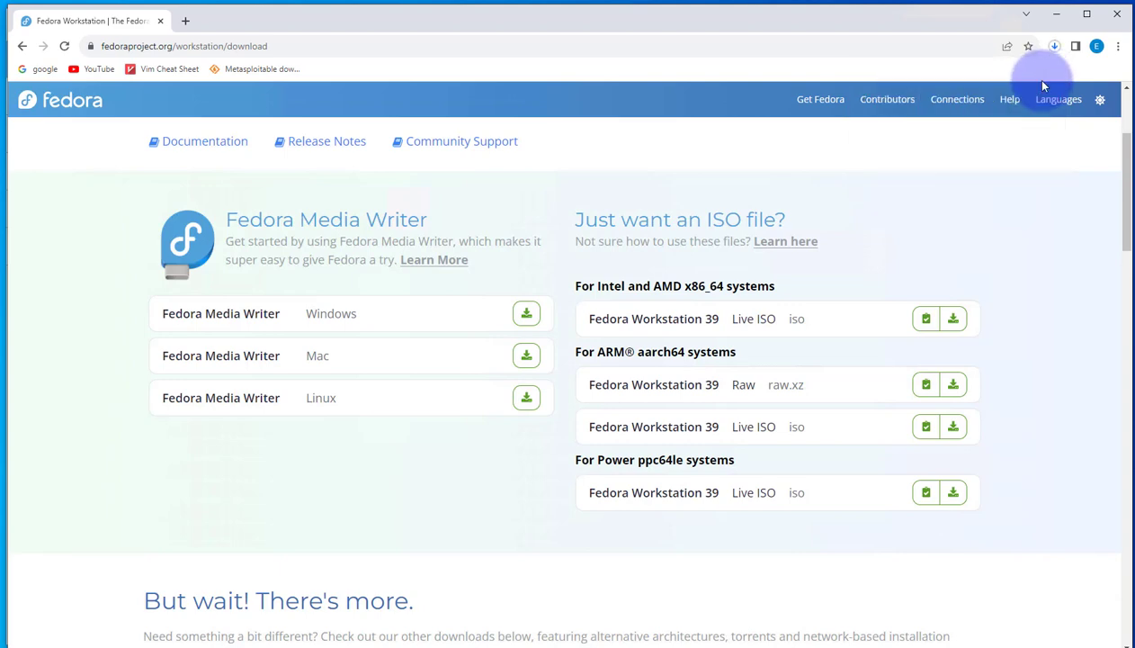
# Cancel the running Fedora Workstation ISO download and minimize the browser to switch to Oracle VM VirtualBox Manager
pyautogui.click(1055, 50)
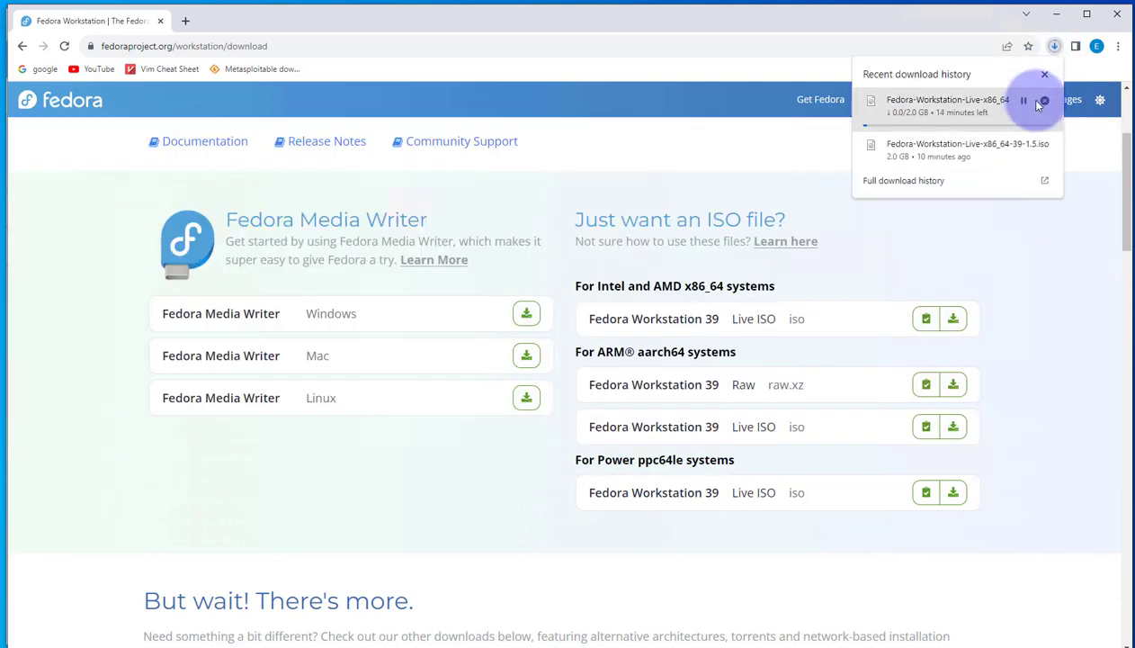
pyautogui.click(1029, 98)
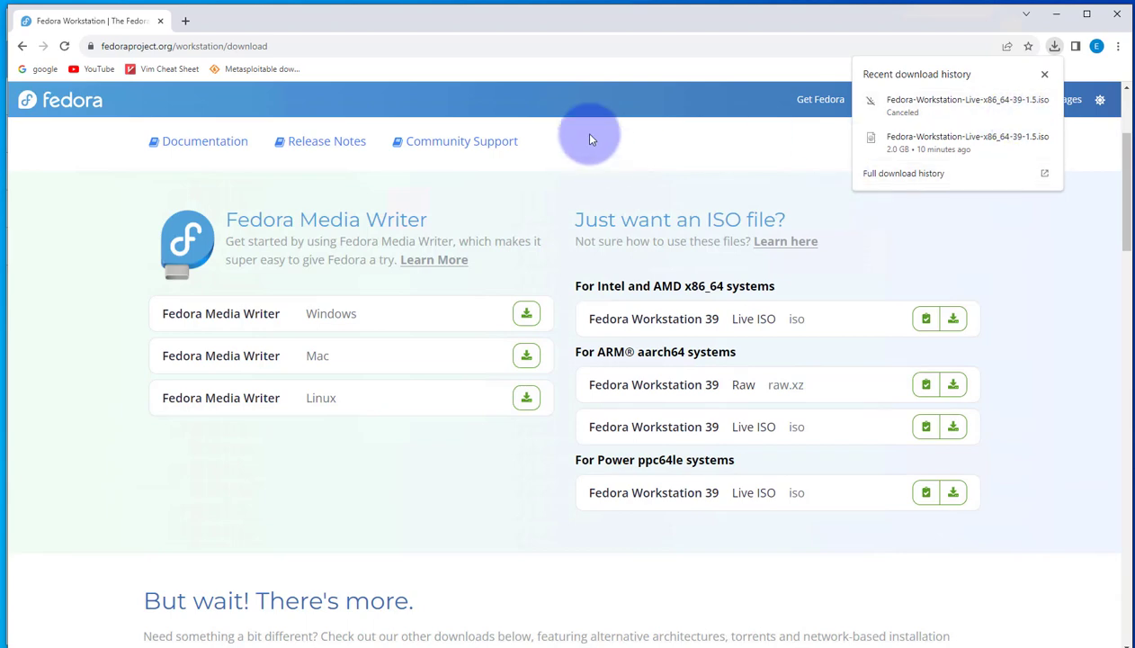
pyautogui.click(1059, 20)
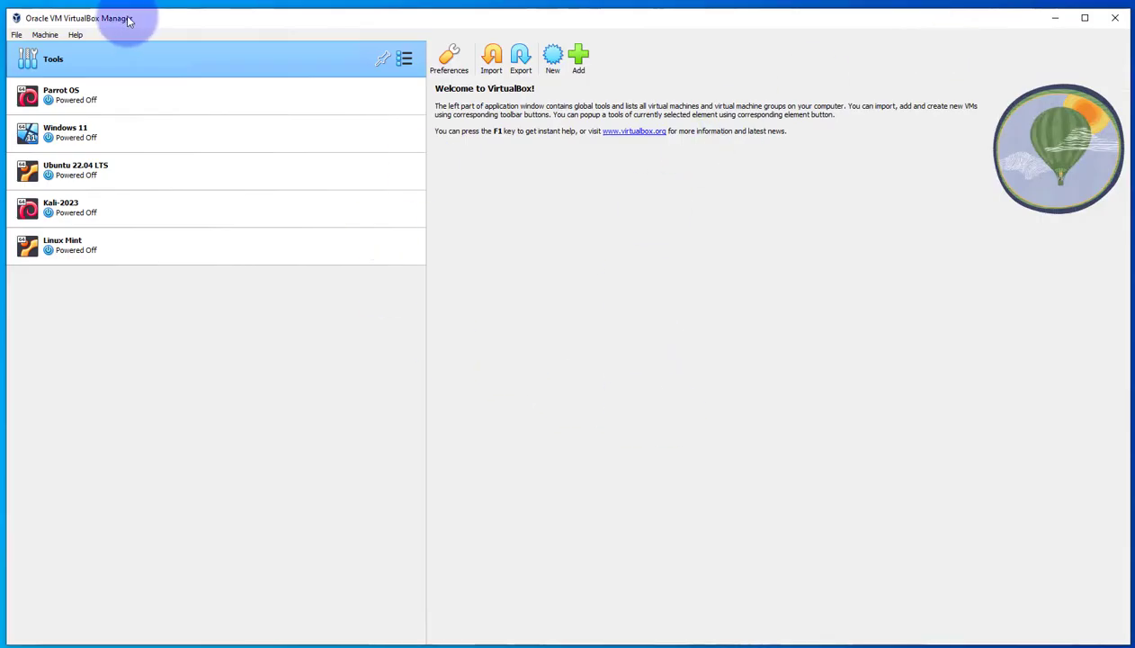
# Start a new virtual machine named Fedora 39 of type Linux, version Fedora (64-bit), with no ISO image selected
pyautogui.click(553, 58)
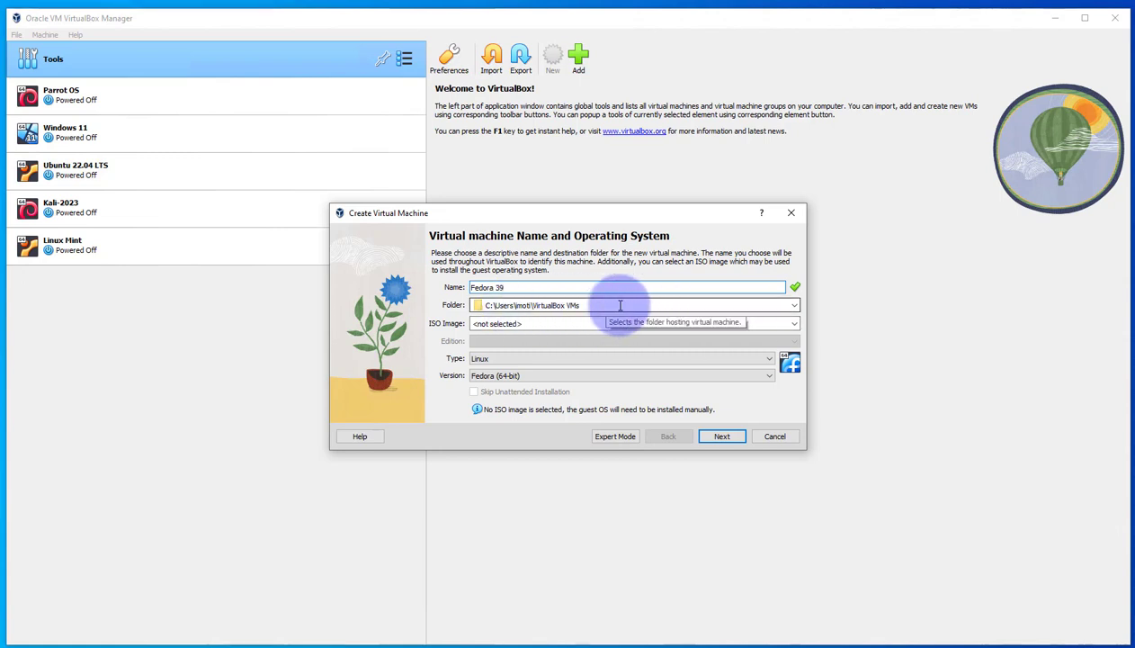
pyautogui.click(499, 325)
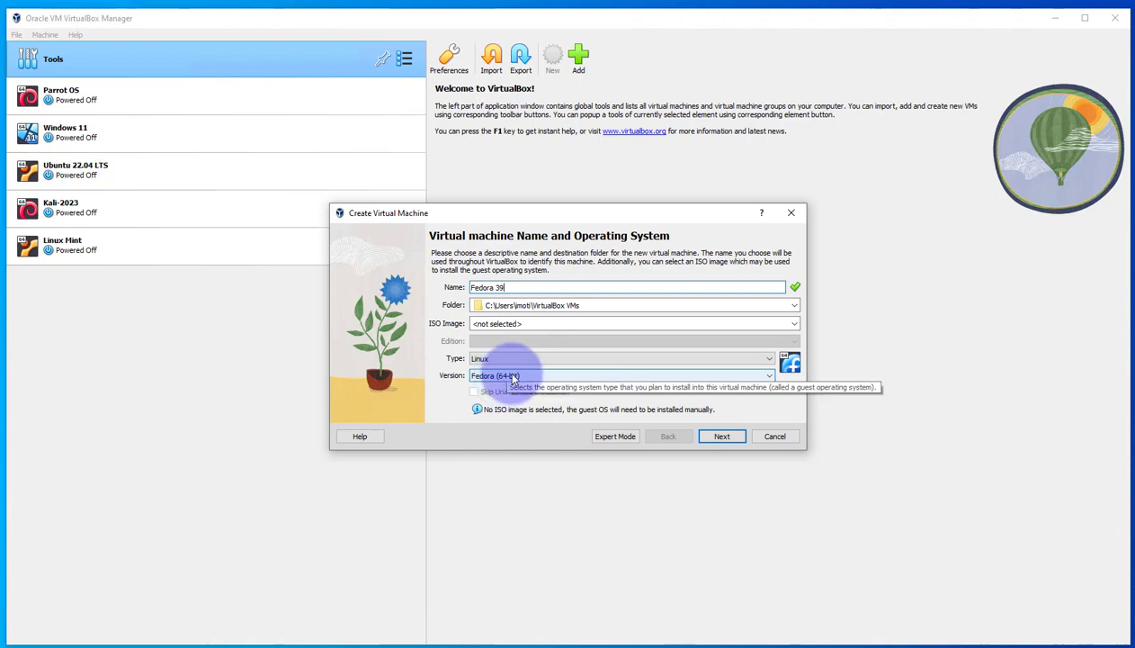
pyautogui.click(722, 437)
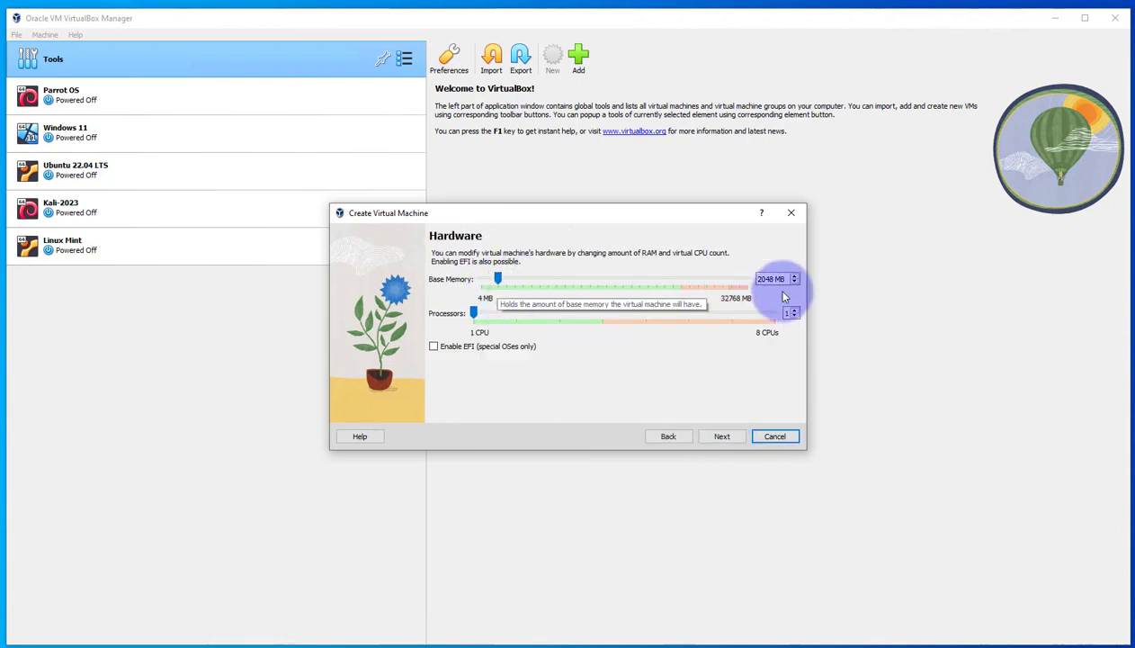
# Give the new virtual machine 4096 MB of base memory and 2 processors
pyautogui.click(500, 280)
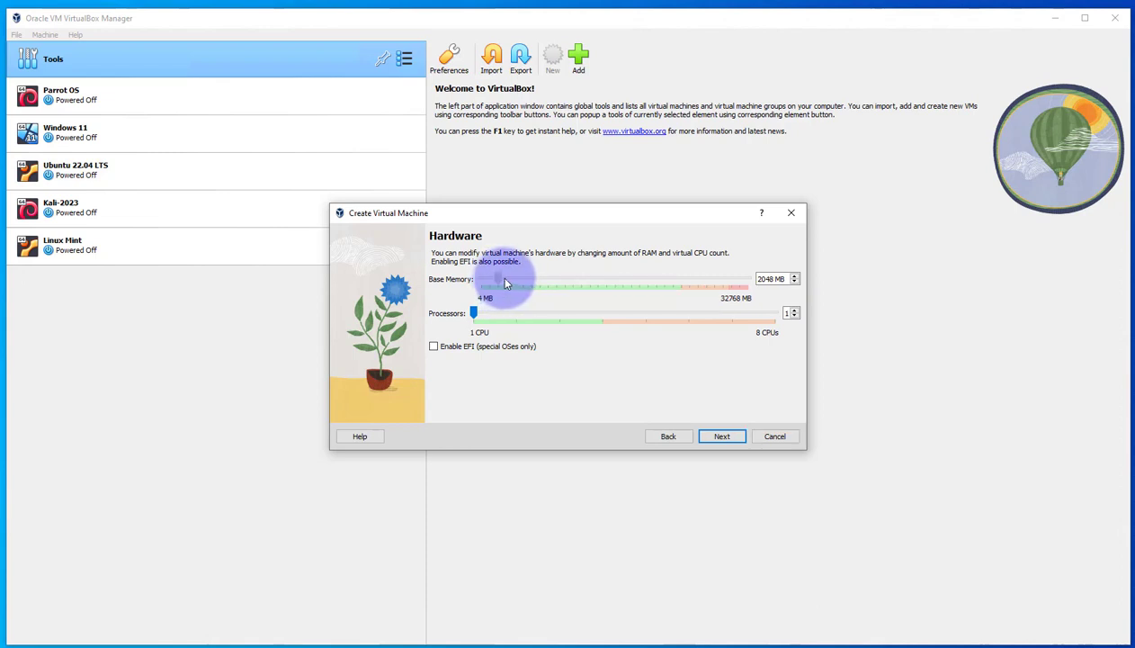
pyautogui.moveTo(531, 288); pyautogui.dragTo(519, 290)
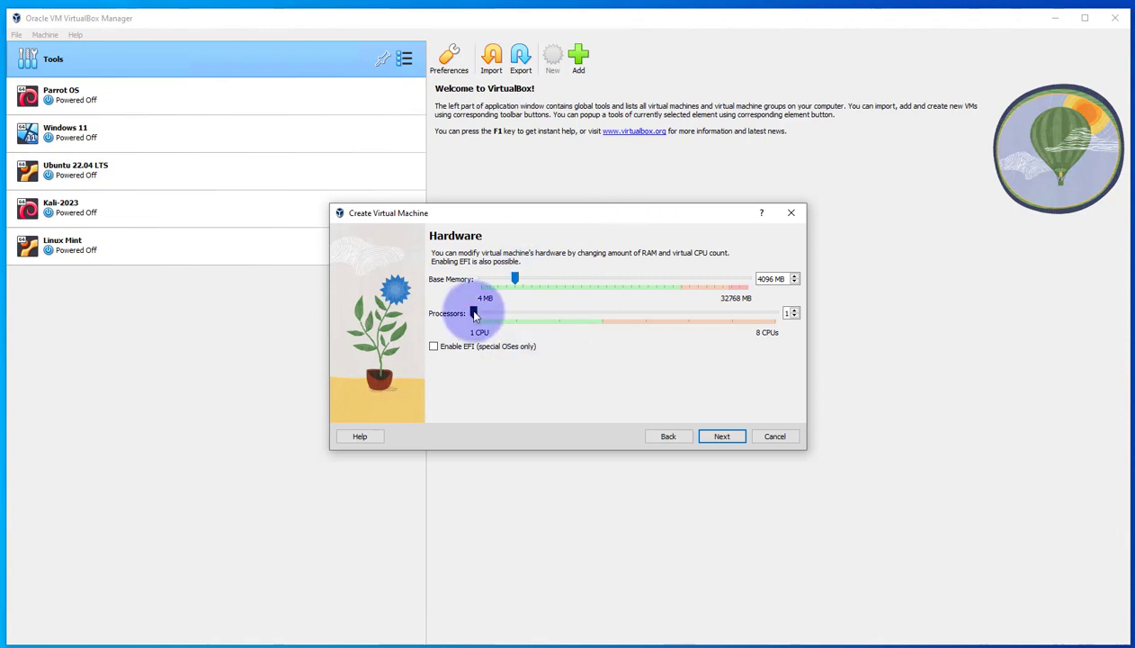
pyautogui.moveTo(474, 314); pyautogui.dragTo(515, 314)
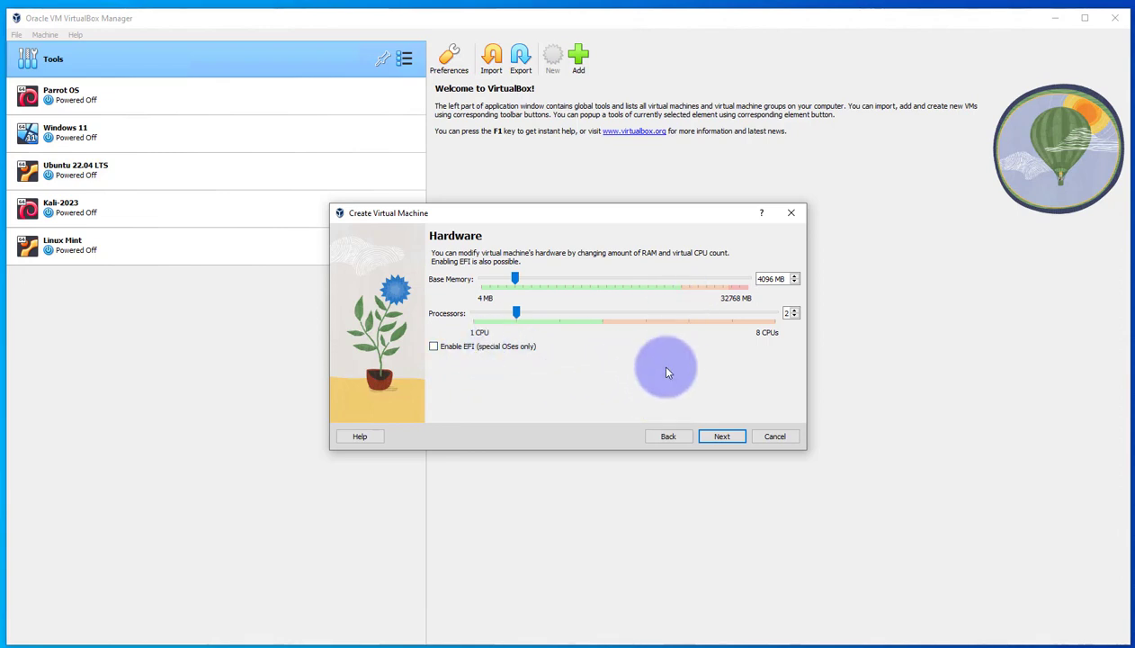
pyautogui.click(728, 435)
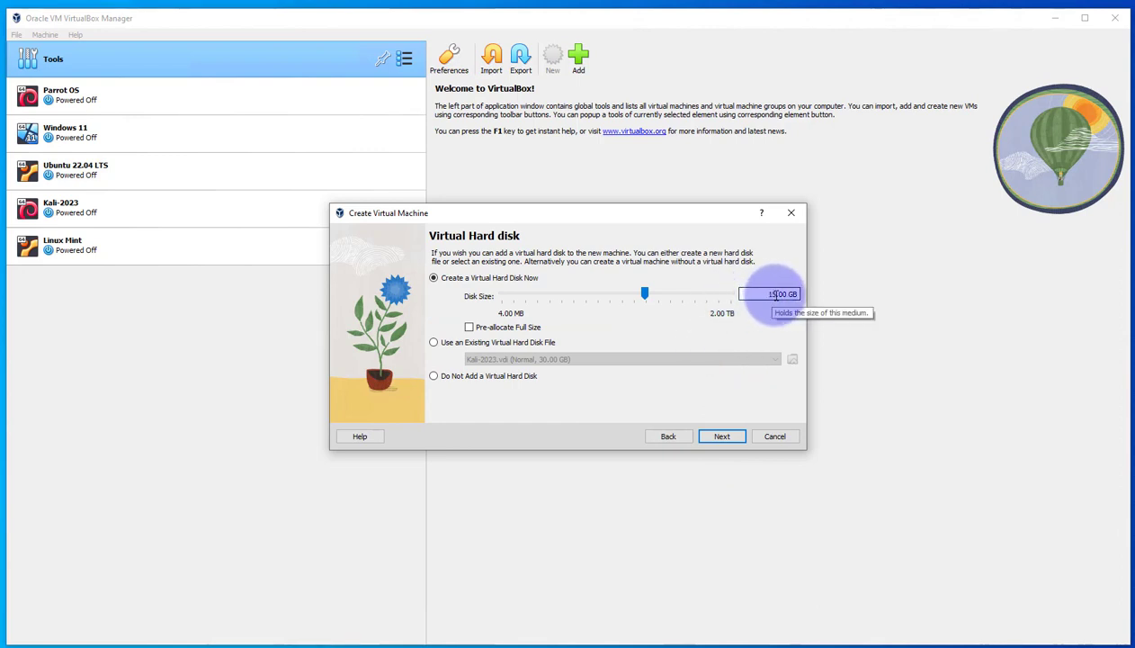
# Create a new 25 GB virtual hard disk and finish creating the virtual machine
pyautogui.moveTo(776, 294); pyautogui.dragTo(760, 294)
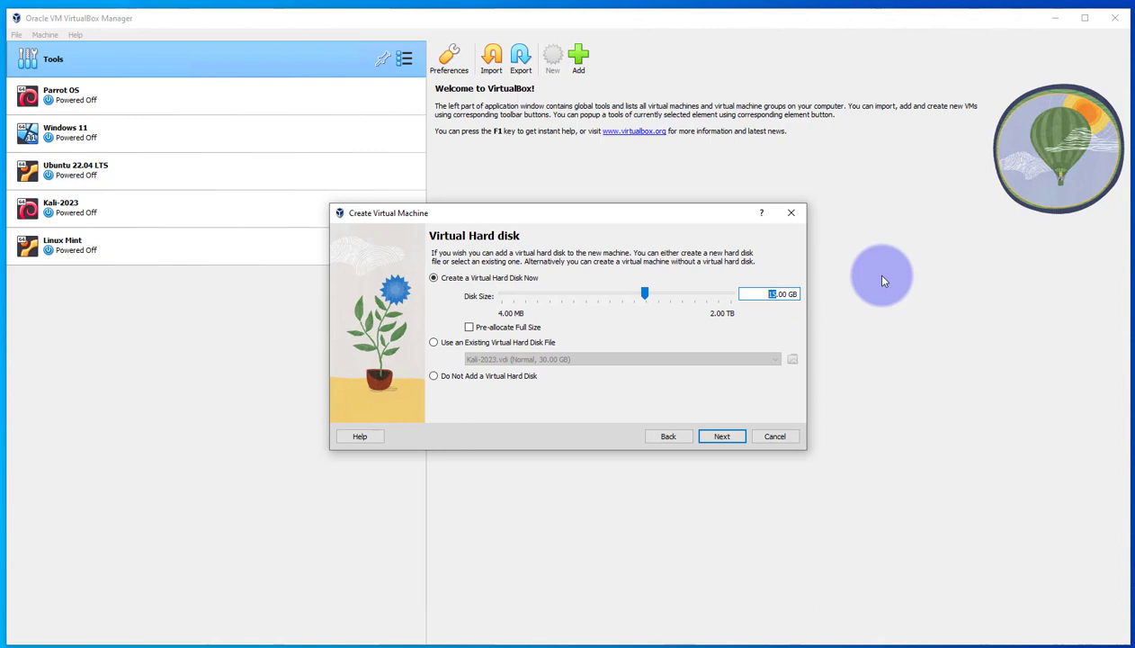
pyautogui.write('25')
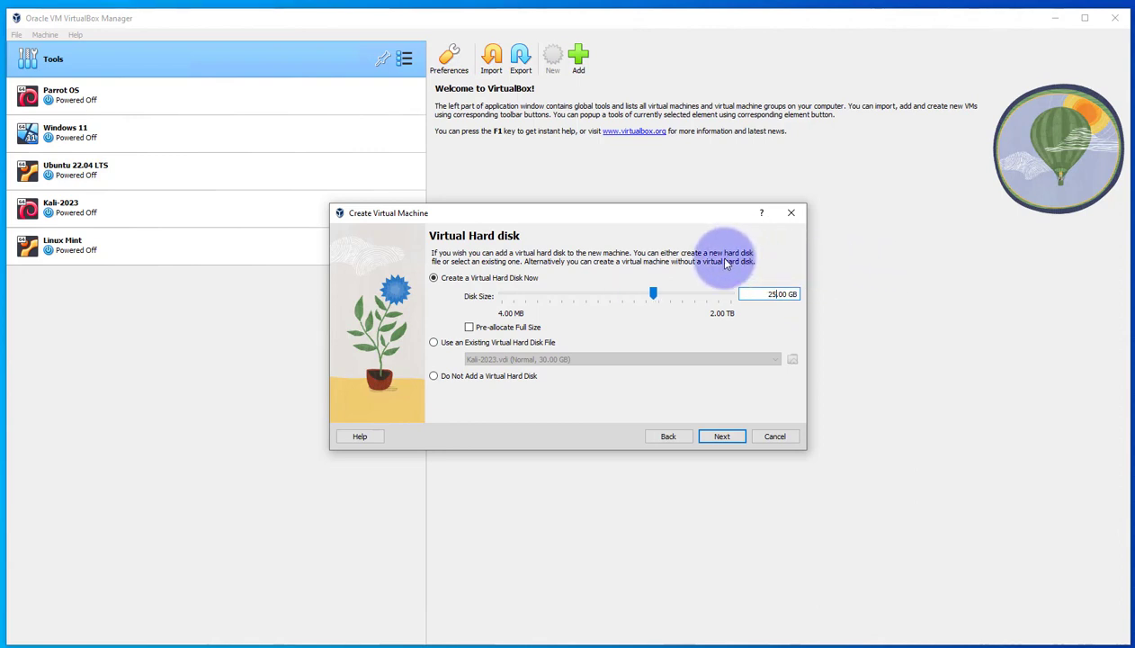
pyautogui.click(721, 436)
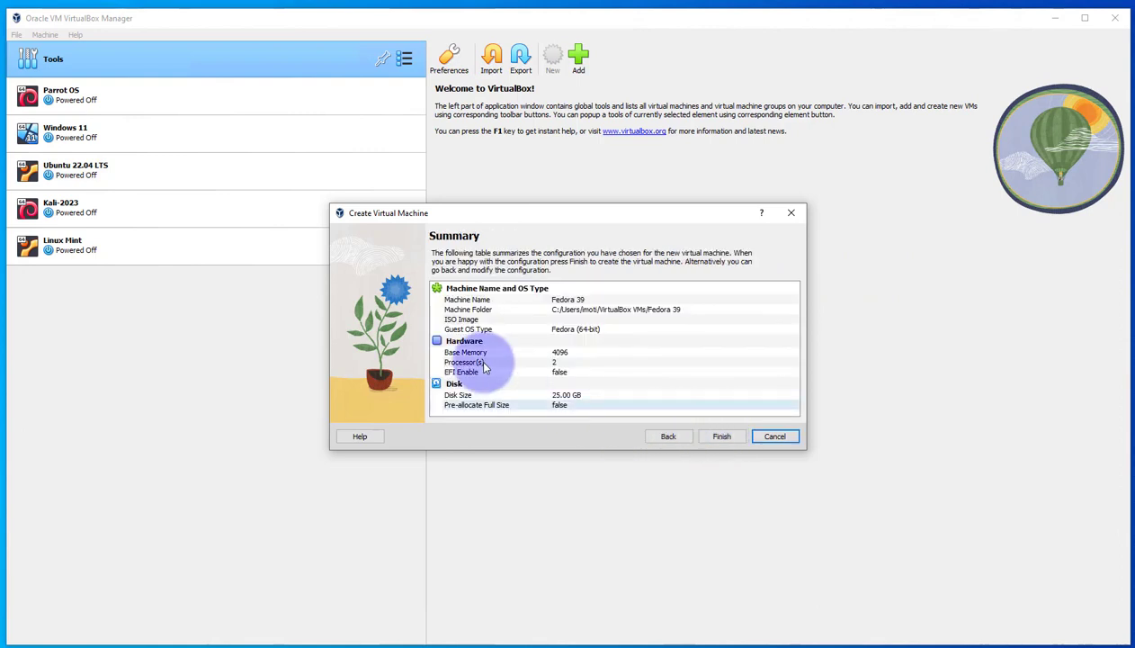
pyautogui.click(722, 437)
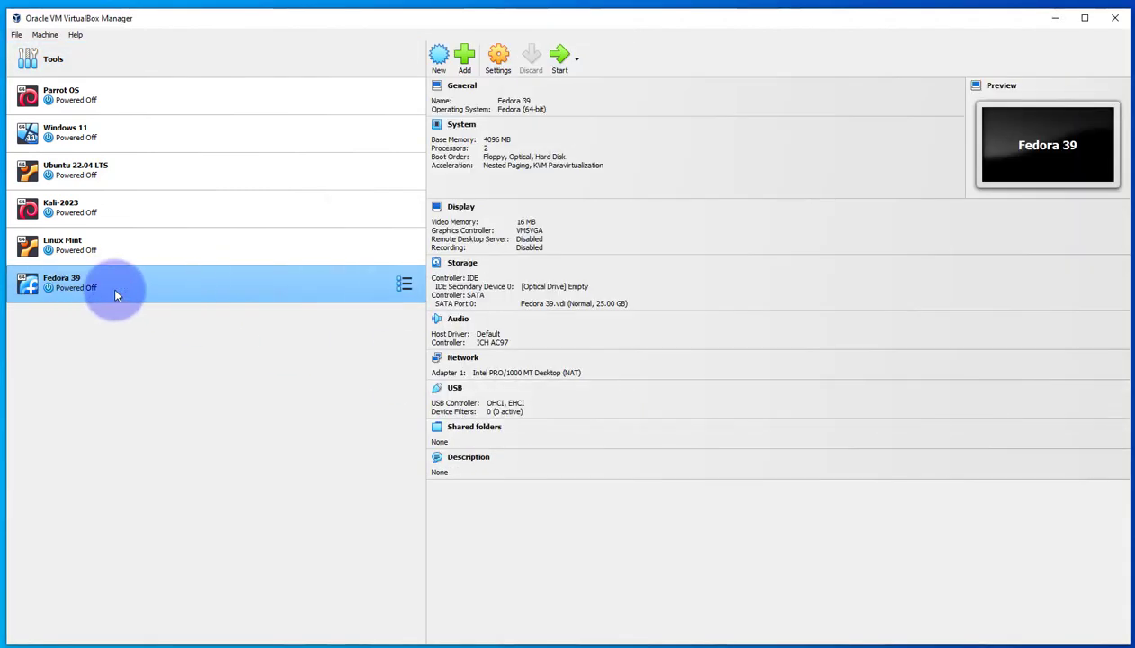
# Open the Fedora 39 machine's settings and set both Shared Clipboard and Drag'n'Drop to Bidirectional
pyautogui.rightClick(223, 301)
pyautogui.click(253, 305)
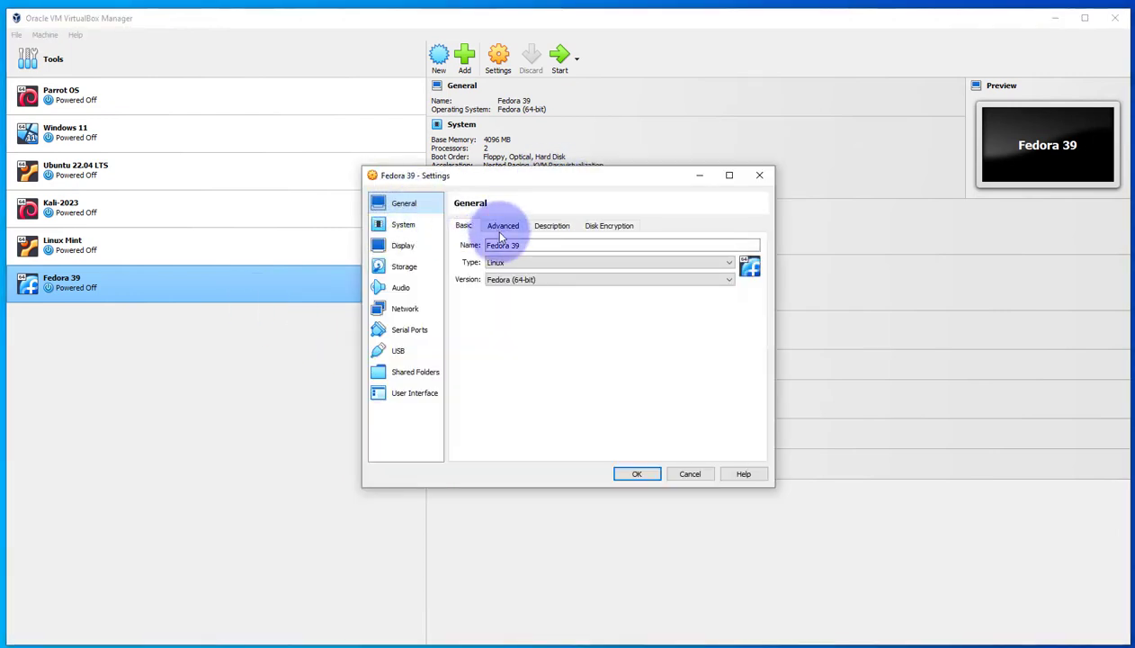
pyautogui.click(500, 229)
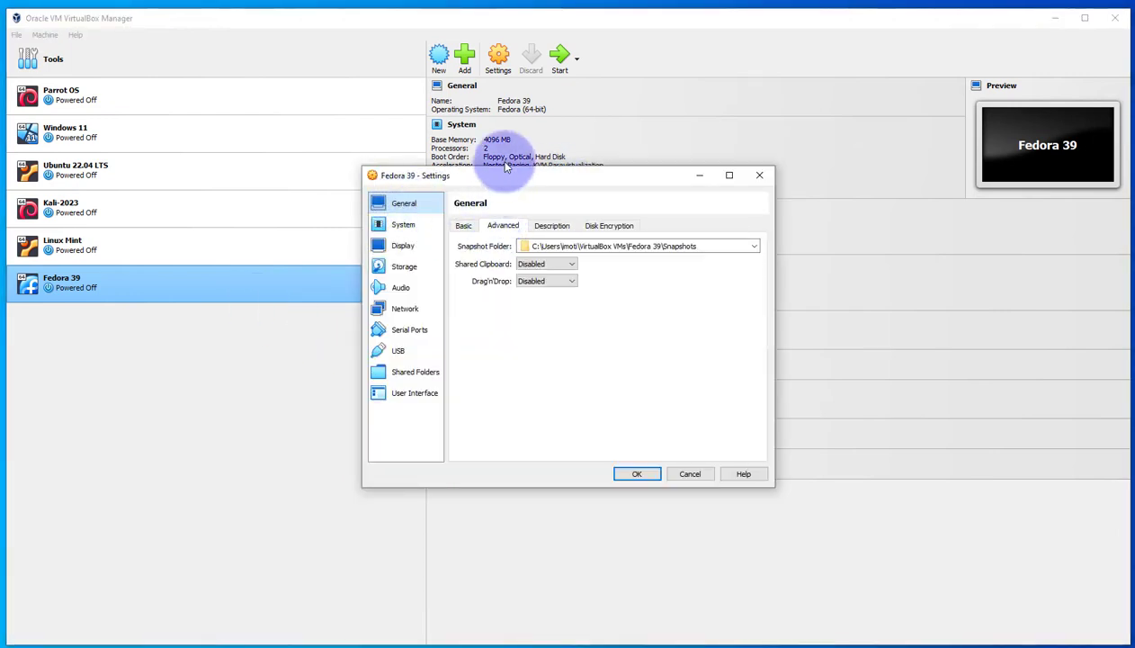
pyautogui.click(551, 264)
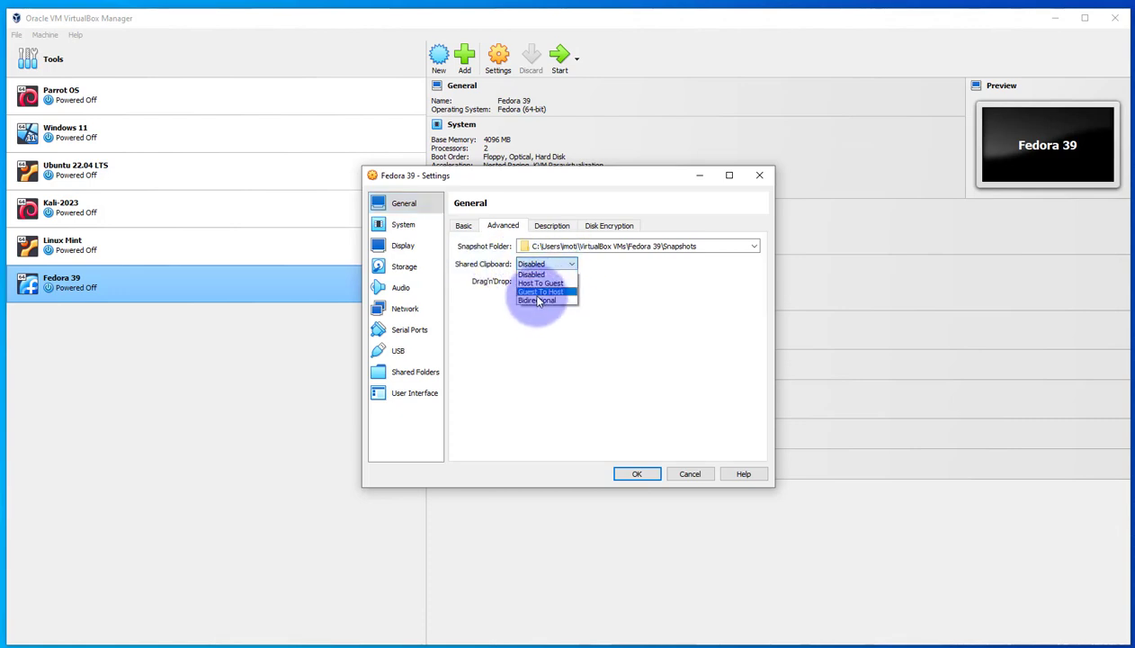
pyautogui.click(537, 302)
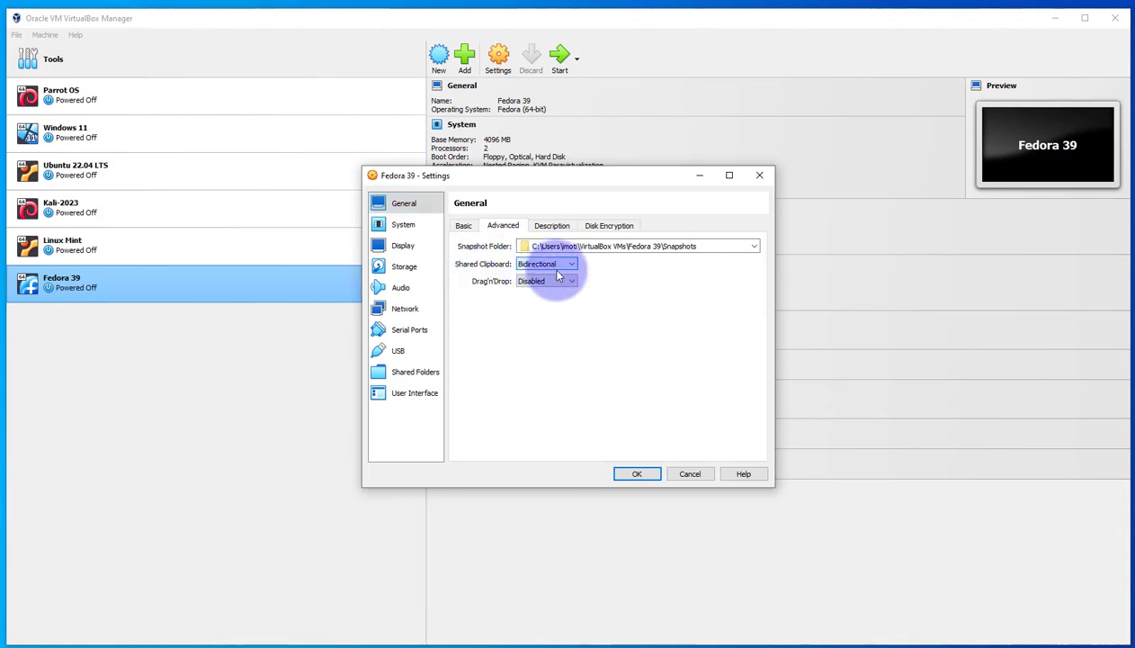
pyautogui.click(520, 285)
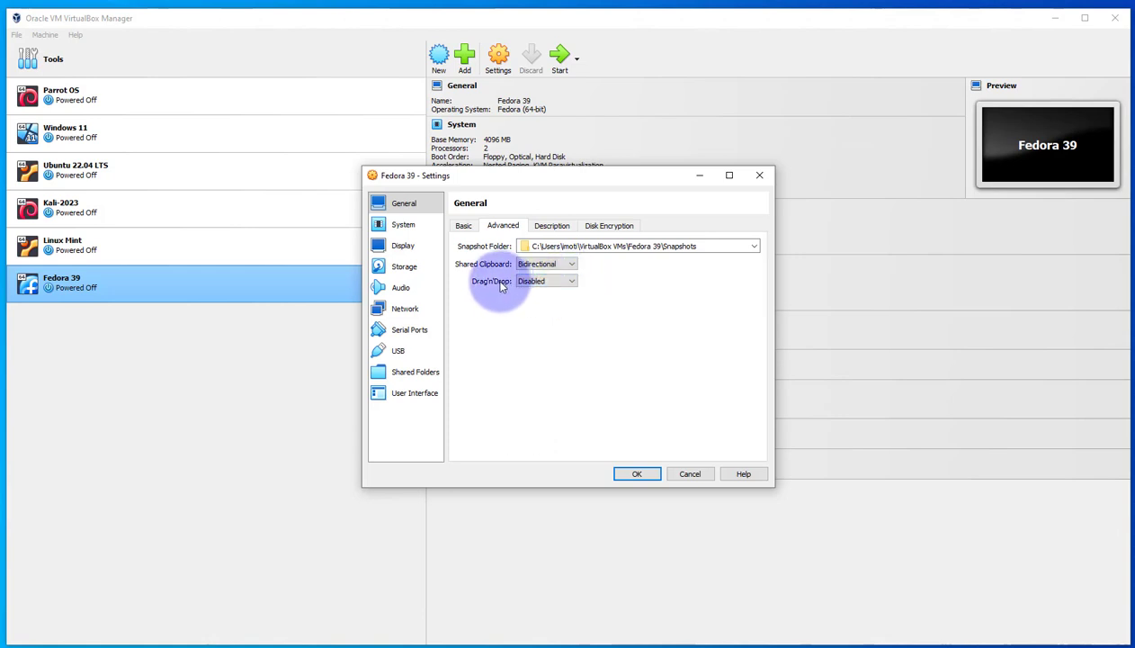
pyautogui.click(568, 280)
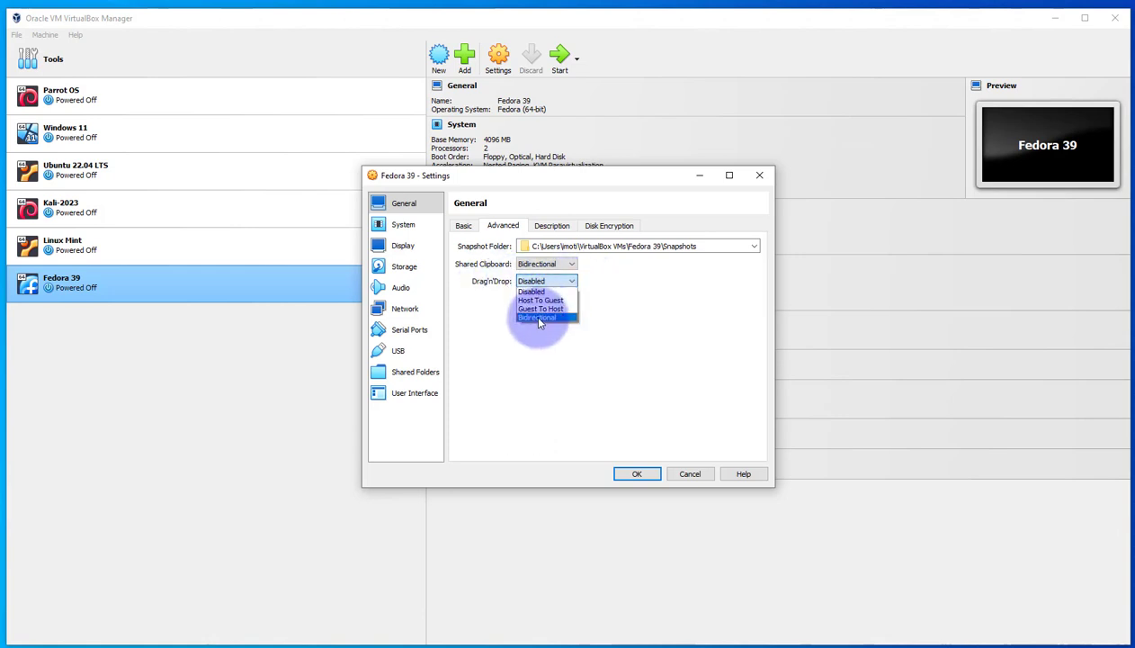
pyautogui.click(539, 317)
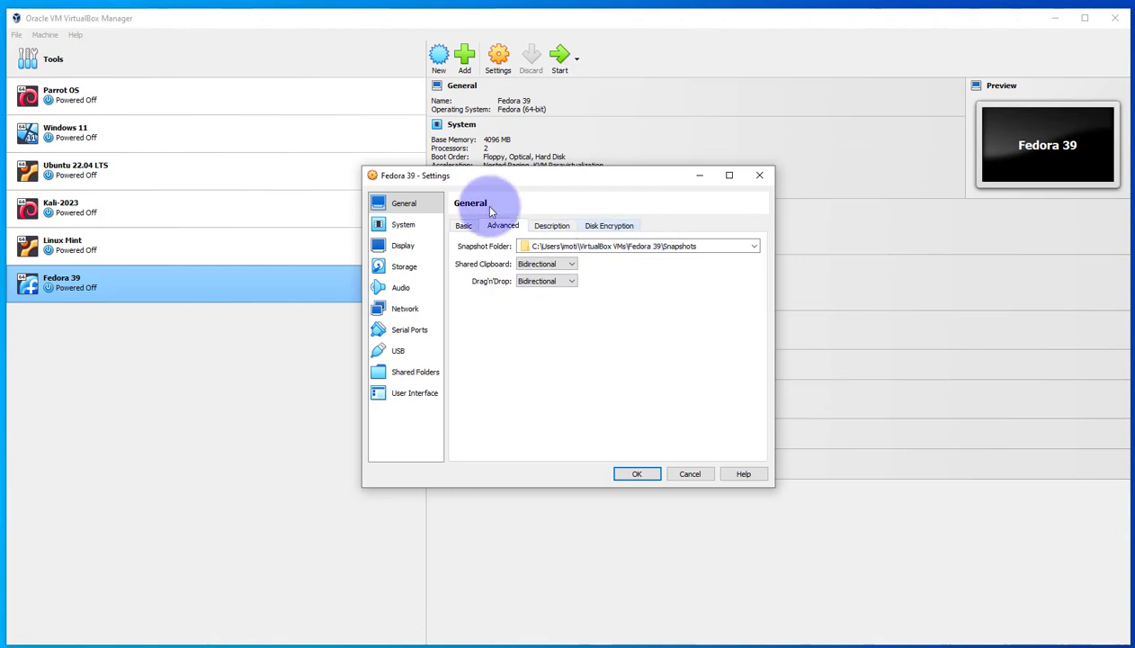
# In the System settings, move Floppy to the end of the boot order, disable it, and review the processor and acceleration options
pyautogui.click(403, 226)
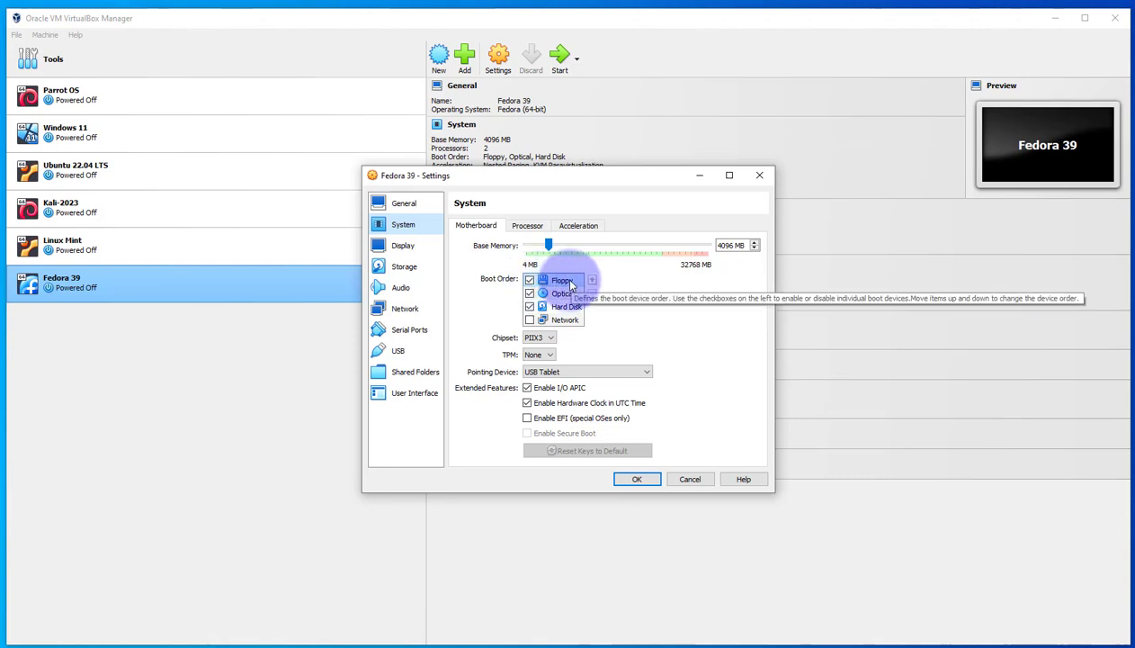
pyautogui.click(592, 294)
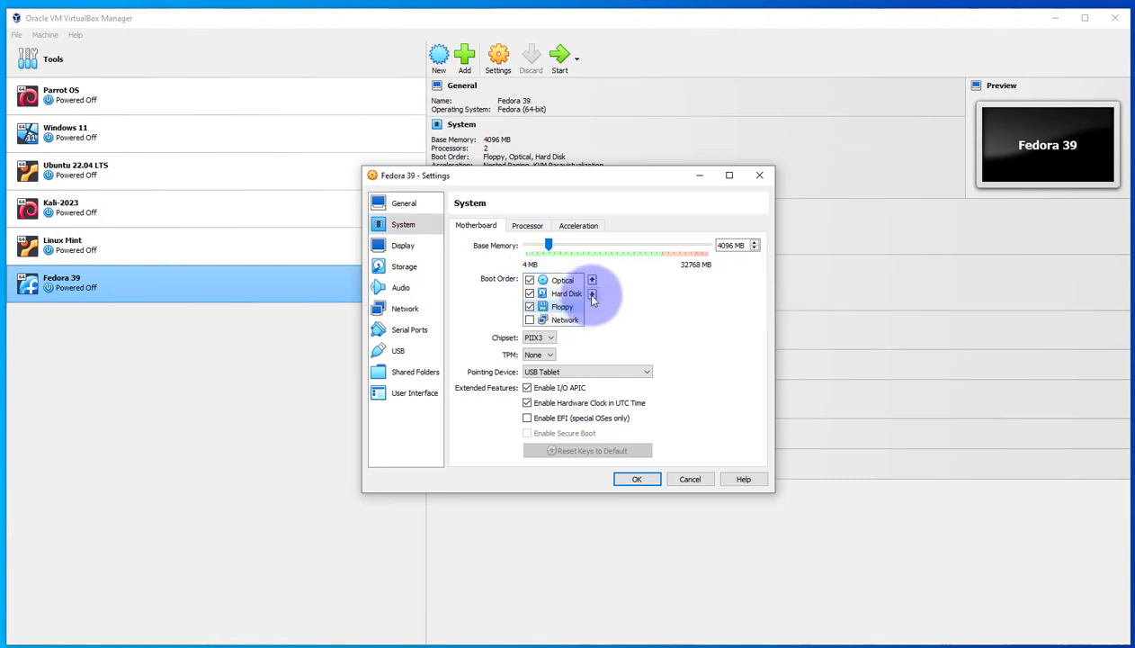
pyautogui.click(592, 296)
pyautogui.click(530, 321)
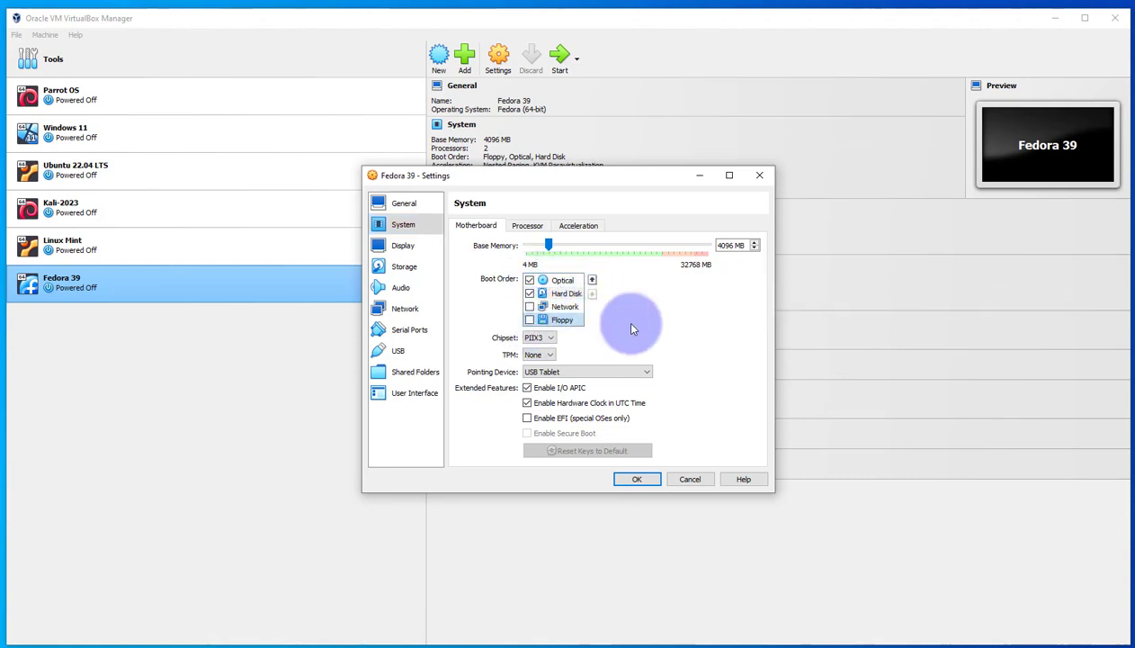
pyautogui.click(525, 225)
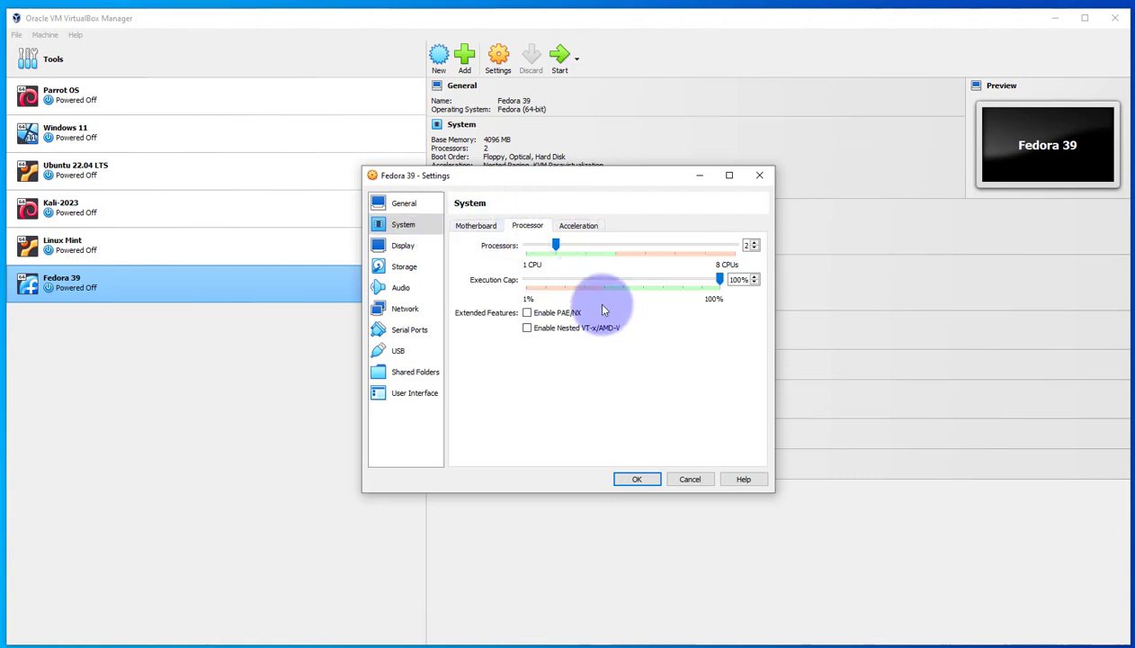
pyautogui.click(576, 227)
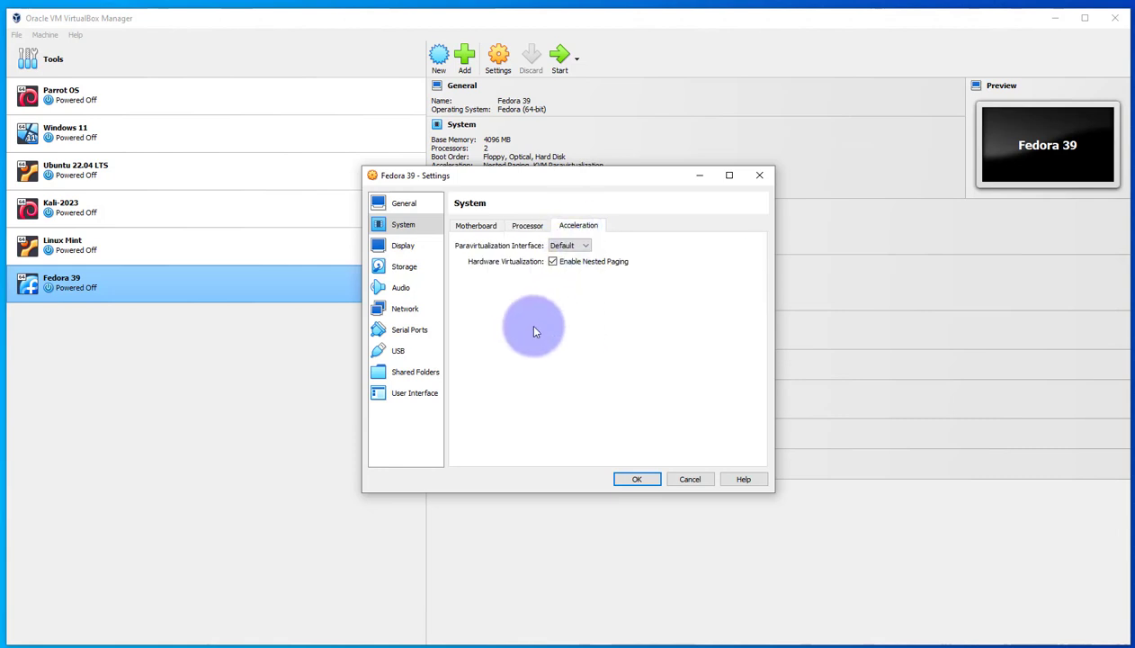
# In the Display settings, raise the machine's video memory to 96 MB
pyautogui.click(475, 224)
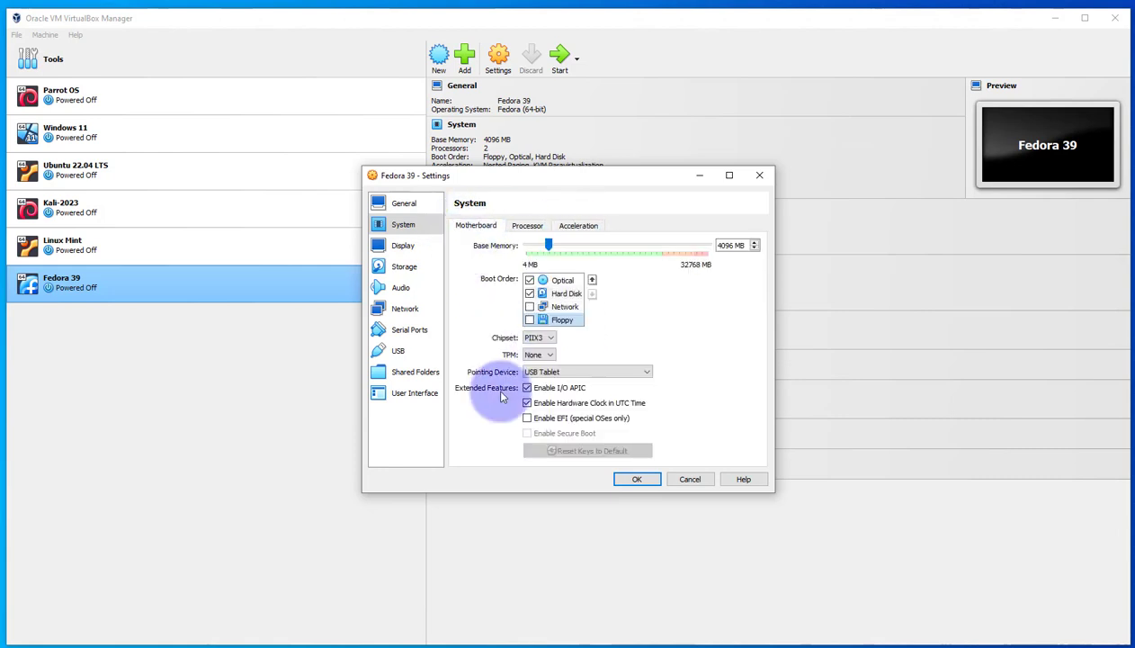
pyautogui.click(403, 244)
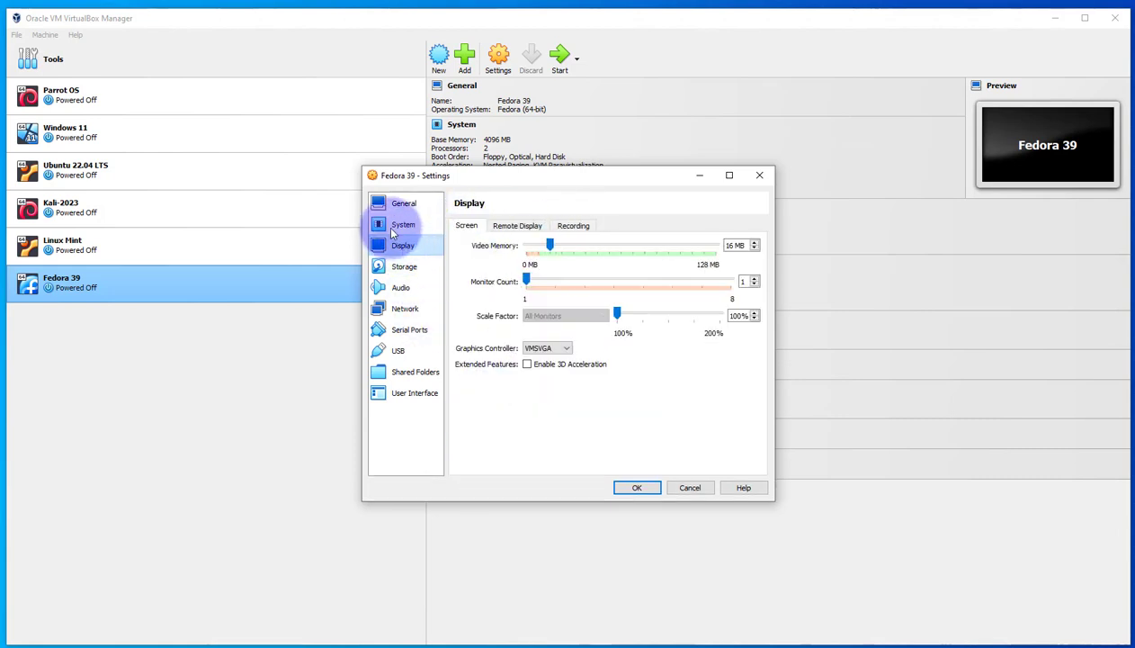
pyautogui.moveTo(551, 245); pyautogui.dragTo(669, 257)
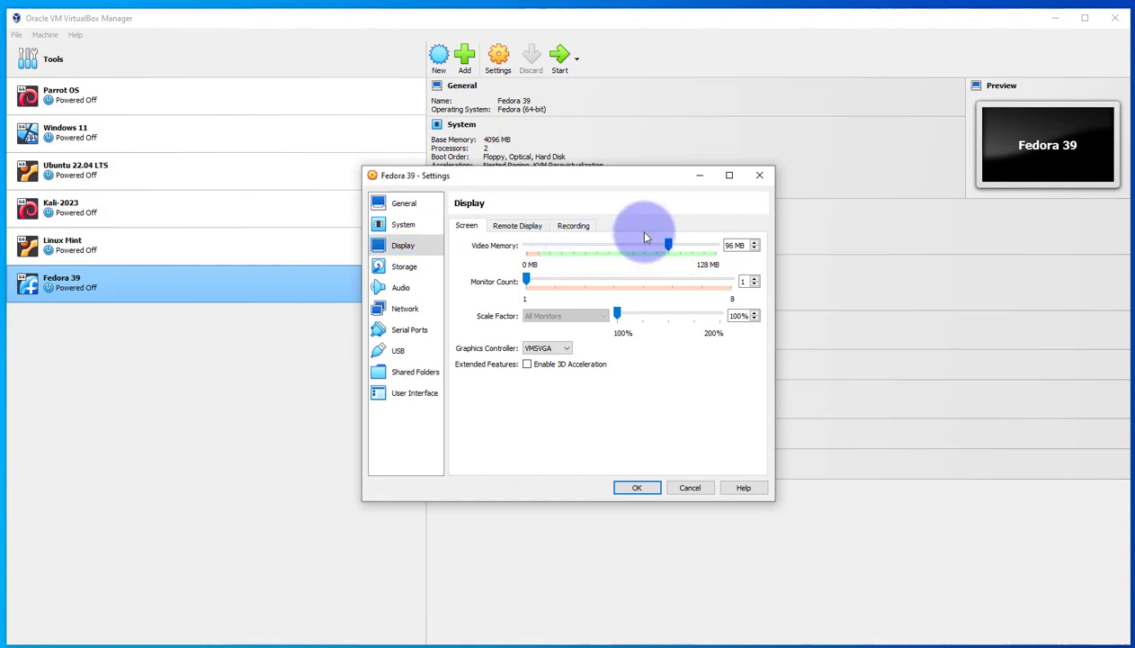
# Load Fedora-Workstation-Live-x86_64-39-1.5.iso from Documents > Operating Systems > Linux > Fedora into the empty IDE optical drive
pyautogui.click(409, 268)
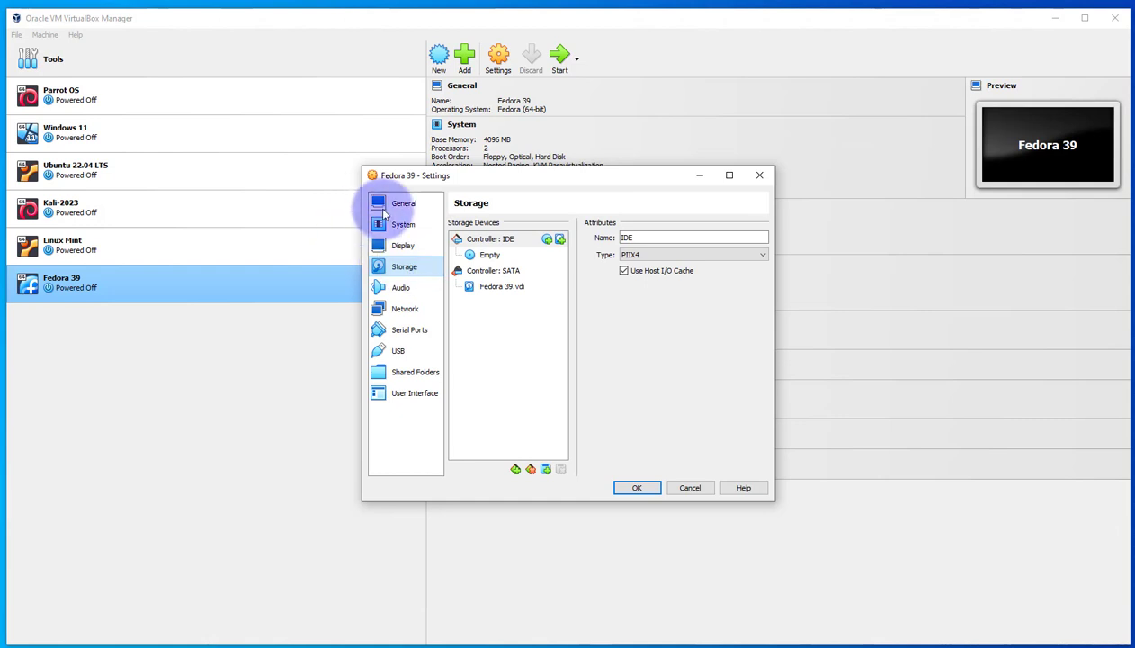
pyautogui.click(487, 256)
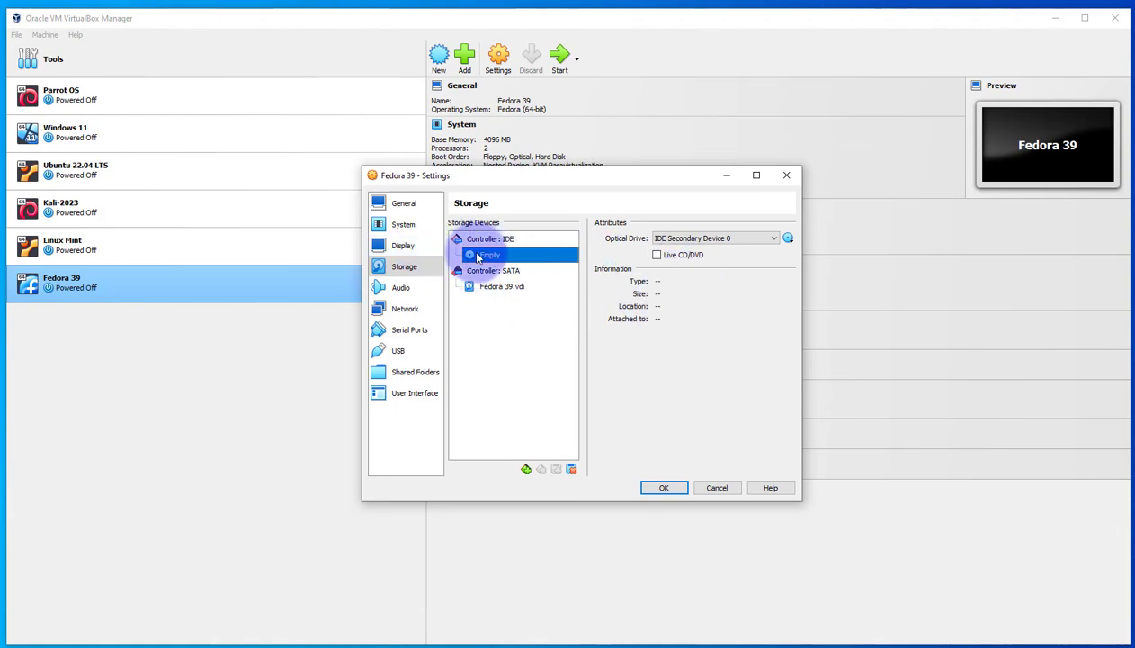
pyautogui.click(788, 239)
pyautogui.click(806, 268)
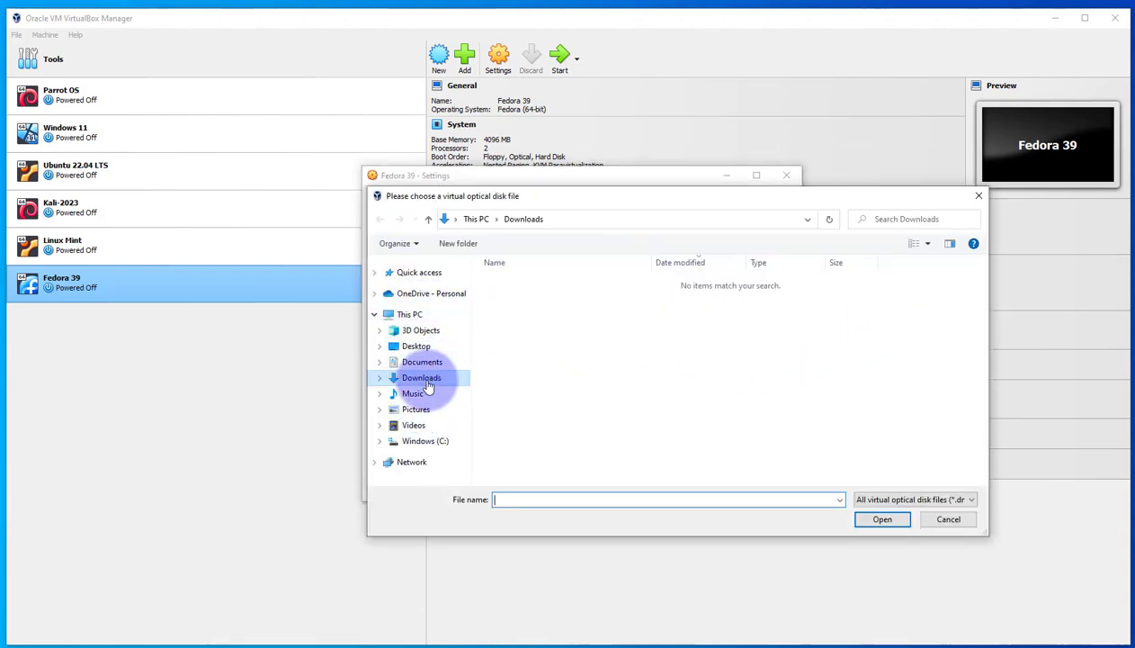
pyautogui.click(422, 362)
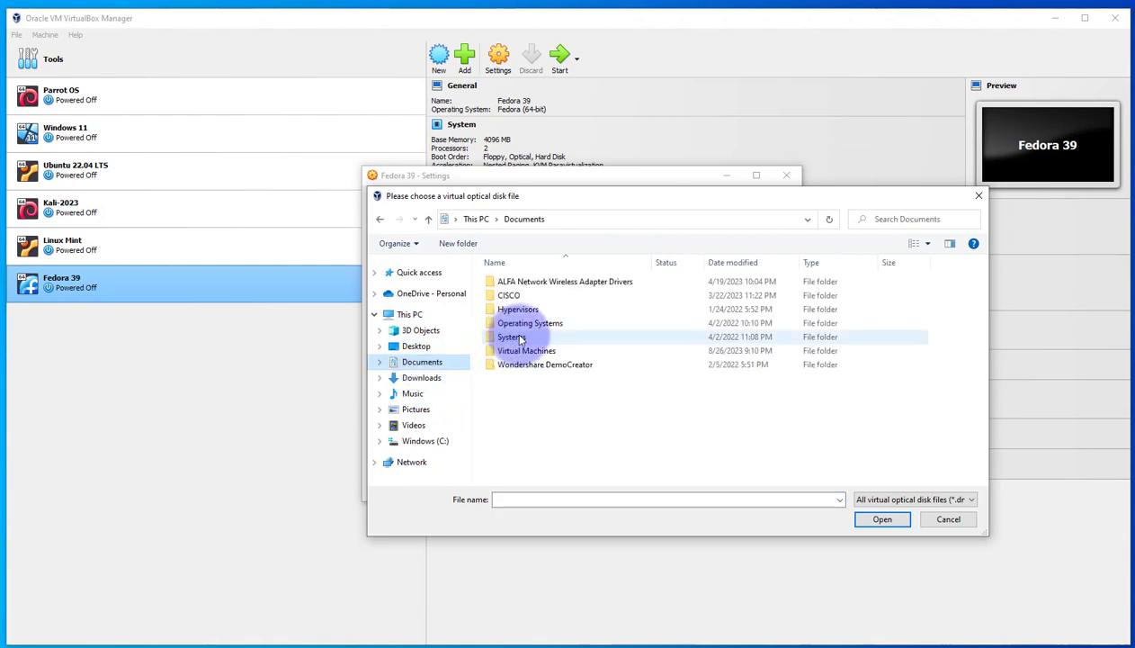
pyautogui.click(520, 326)
pyautogui.doubleClick(520, 326)
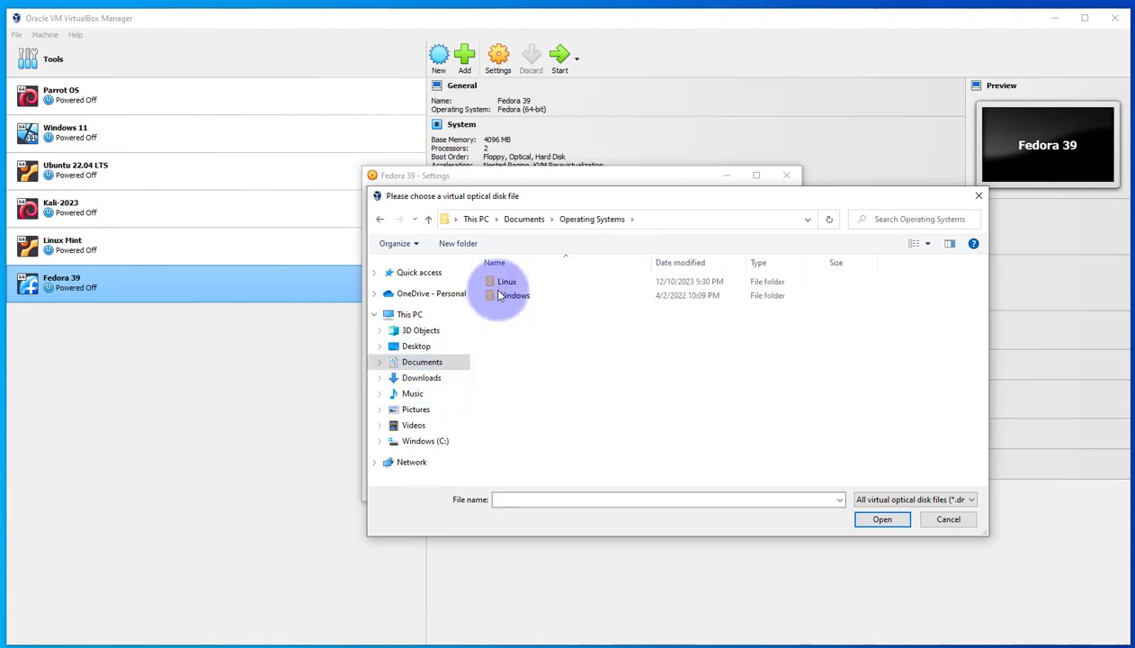
pyautogui.doubleClick(509, 281)
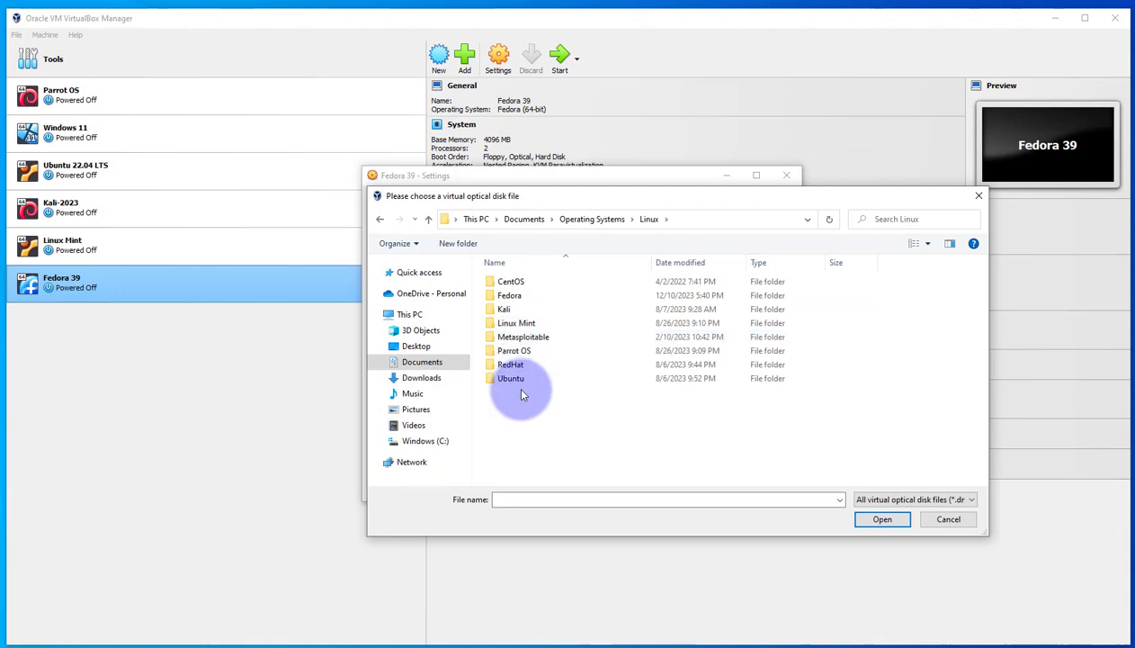
pyautogui.doubleClick(513, 296)
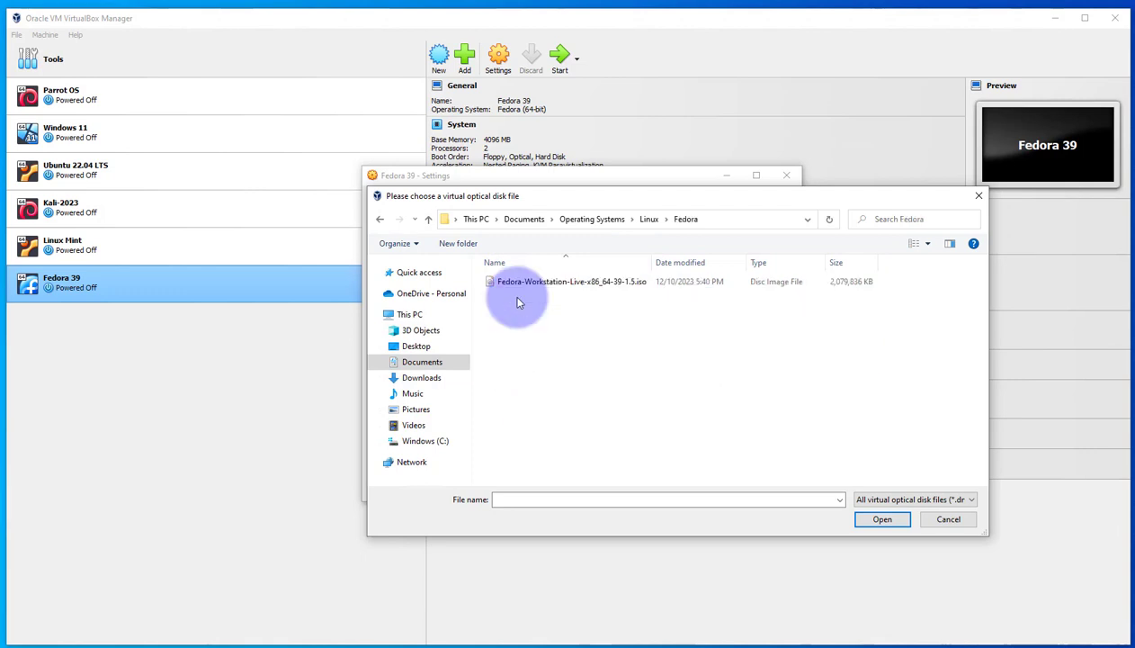
pyautogui.doubleClick(589, 280)
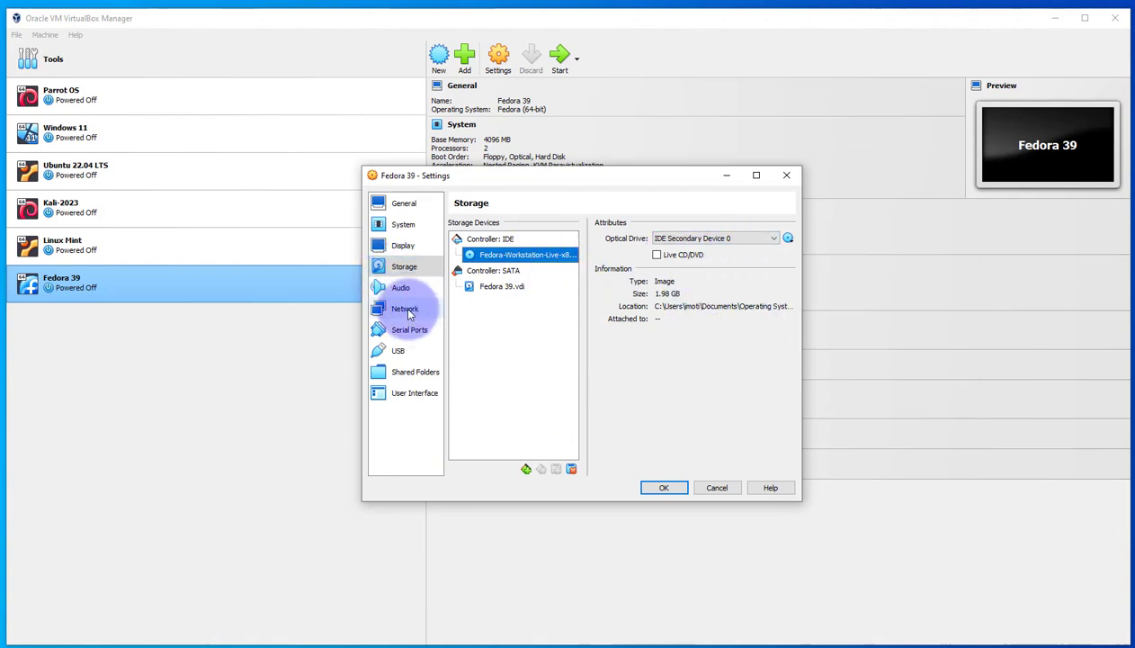
# Attach network Adapter 1 to Bridged Adapter and save the machine's settings
pyautogui.click(407, 308)
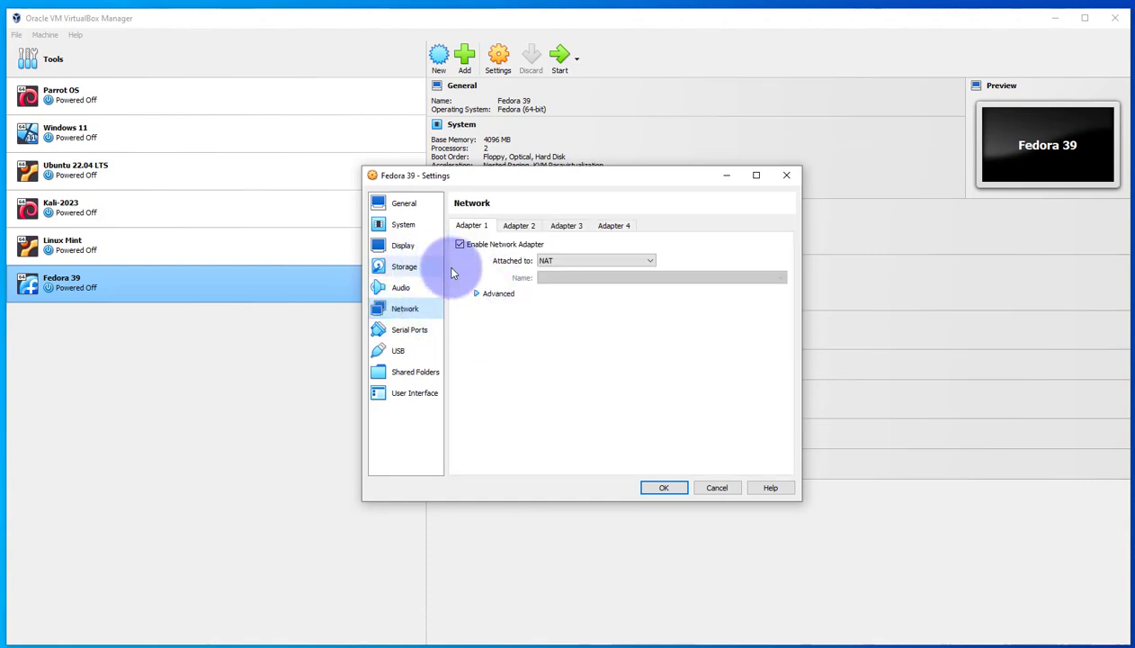
pyautogui.click(649, 262)
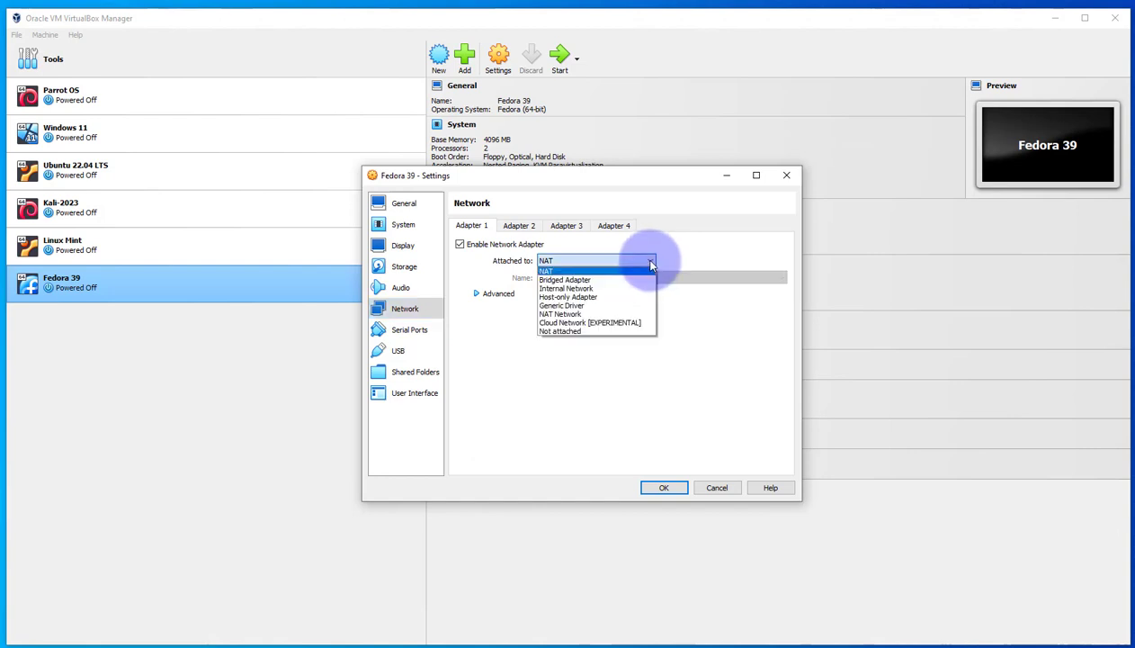
pyautogui.click(569, 281)
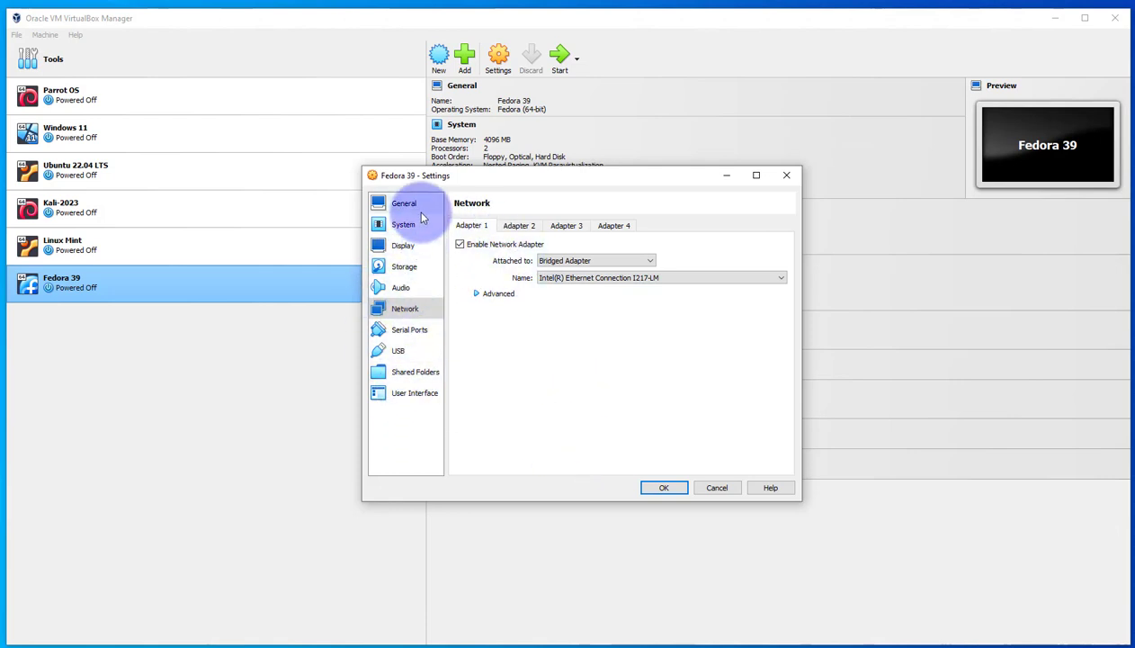
pyautogui.click(657, 490)
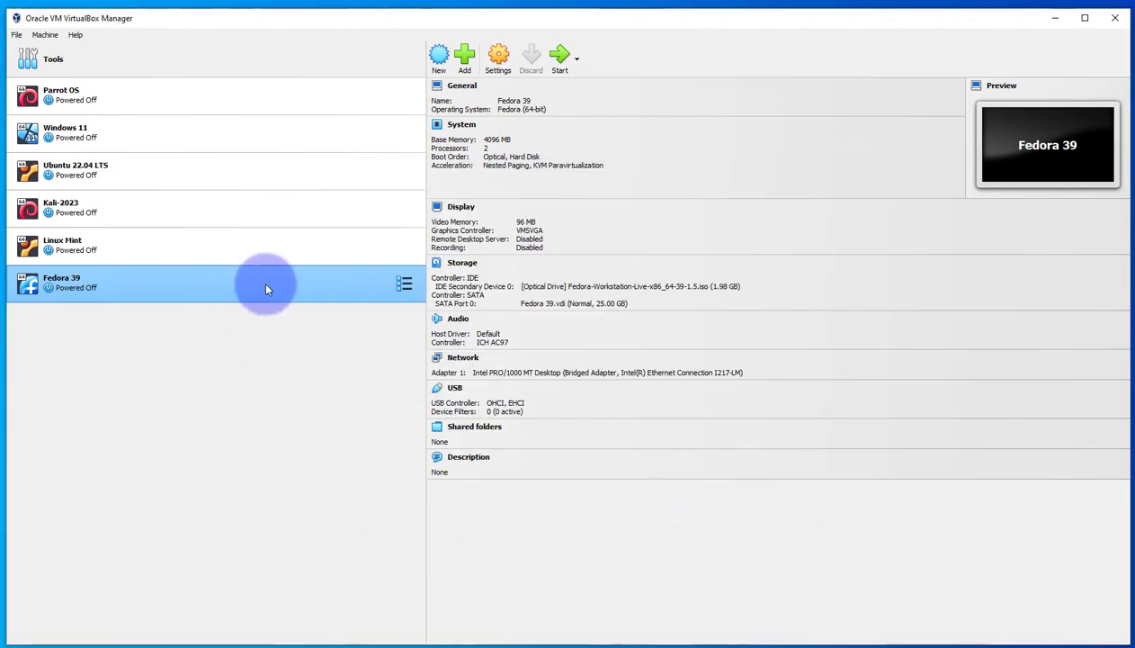
# Start the Fedora 39 machine and boot the "Start Fedora-Workstation-Live 39" entry
pyautogui.click(560, 53)
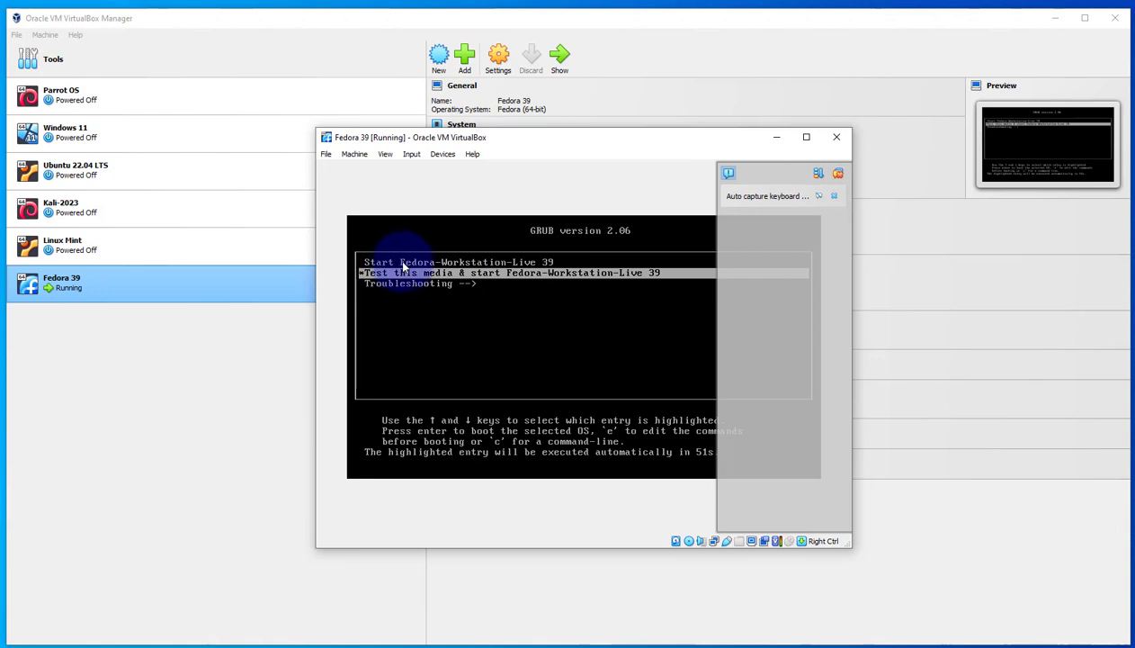
pyautogui.press('Up')
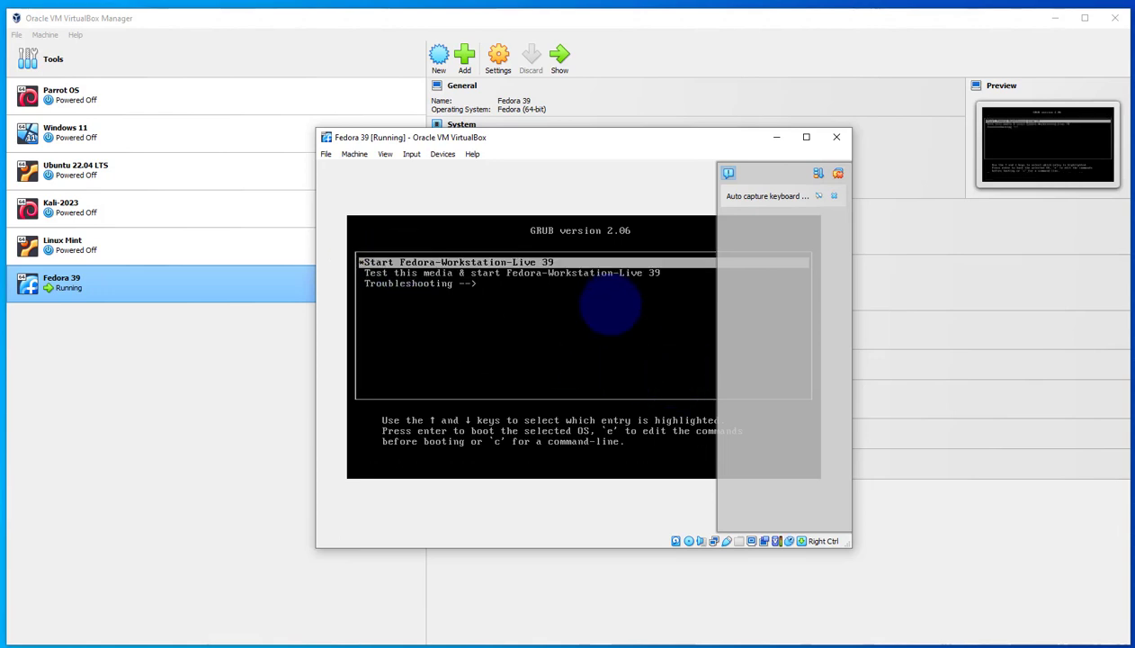
pyautogui.press('Return')
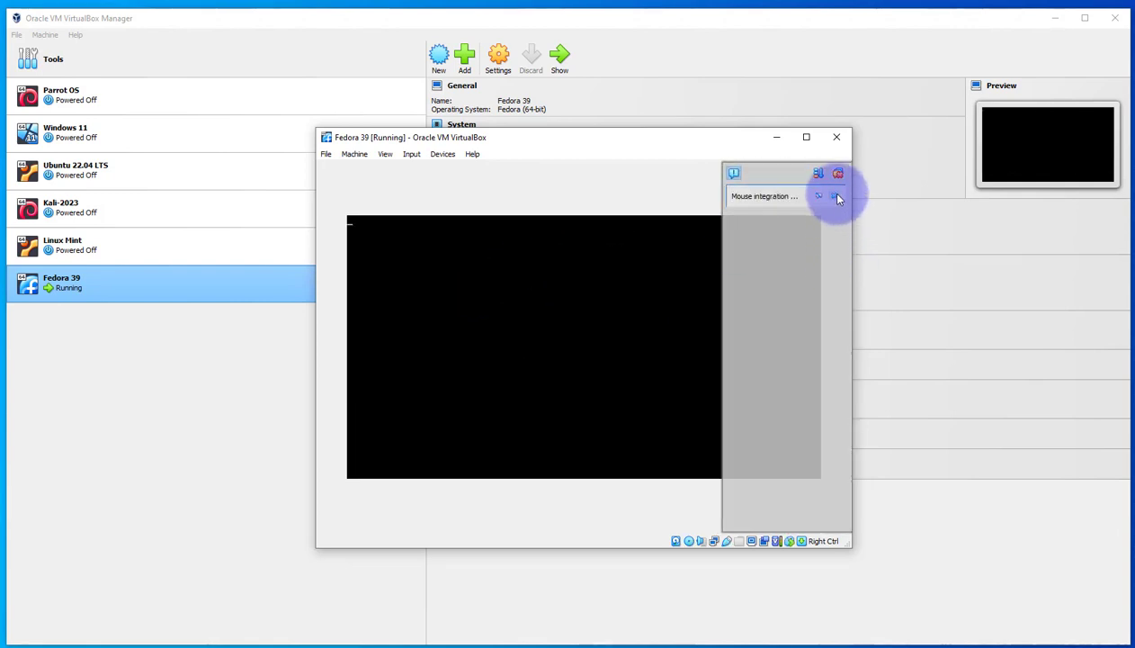
# Dismiss the mouse integration notice, then reposition and enlarge the running machine's window
pyautogui.click(837, 198)
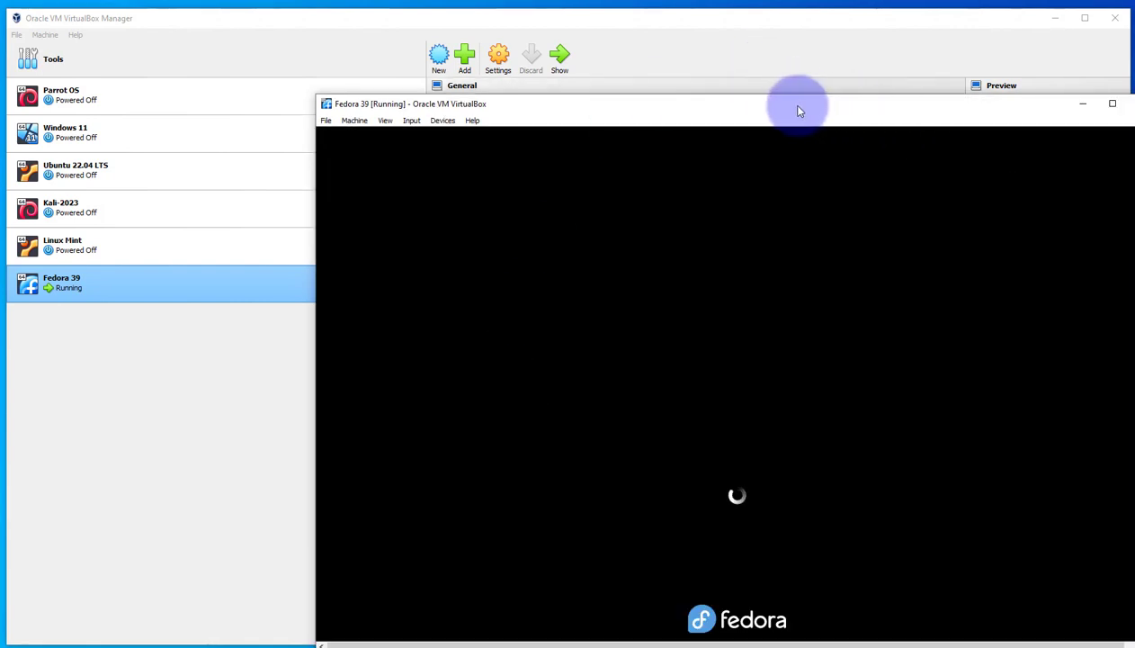
pyautogui.moveTo(798, 109); pyautogui.dragTo(618, 66)
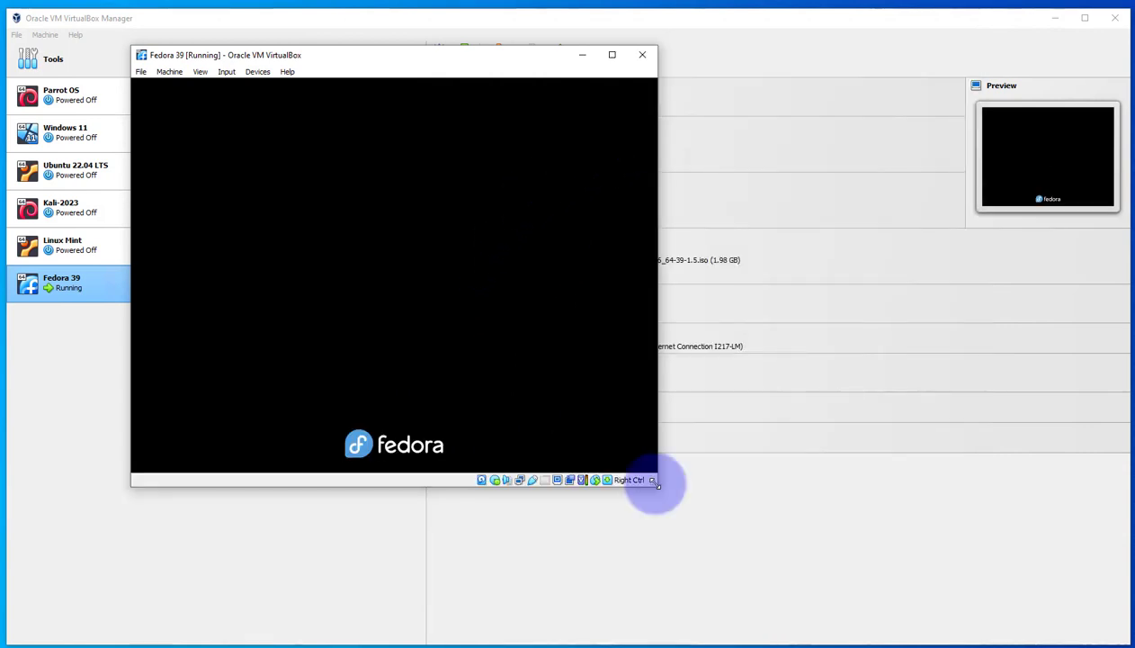
pyautogui.moveTo(654, 481); pyautogui.dragTo(1026, 576)
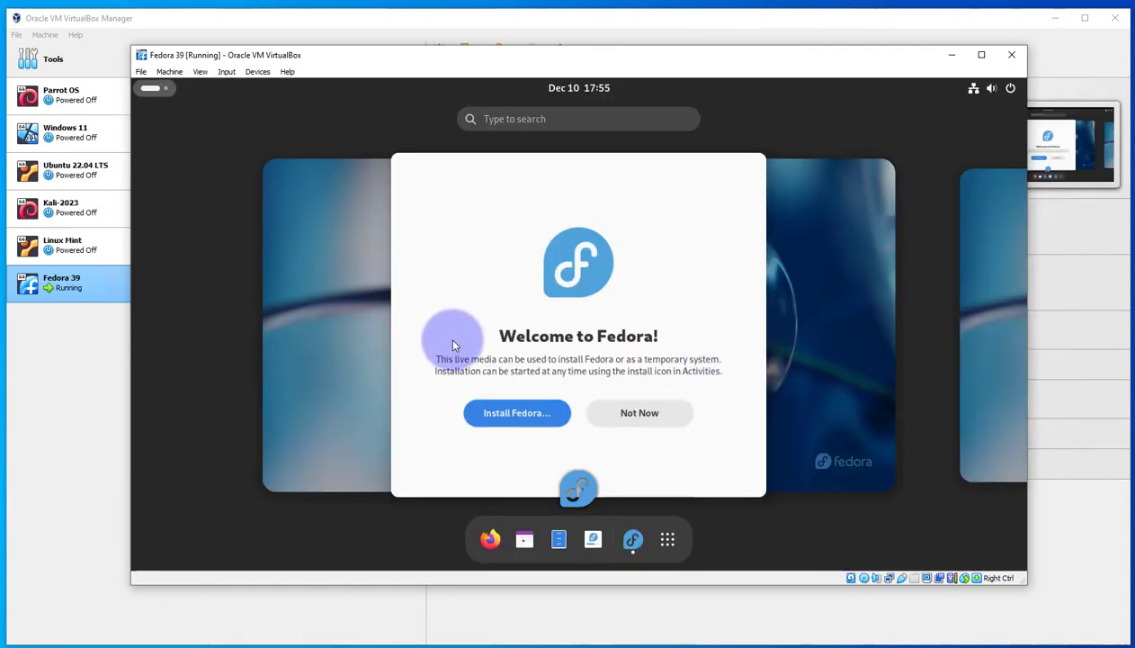
# Launch the Fedora installer from the welcome screen and continue with English (United States) as the installation language
pyautogui.click(511, 418)
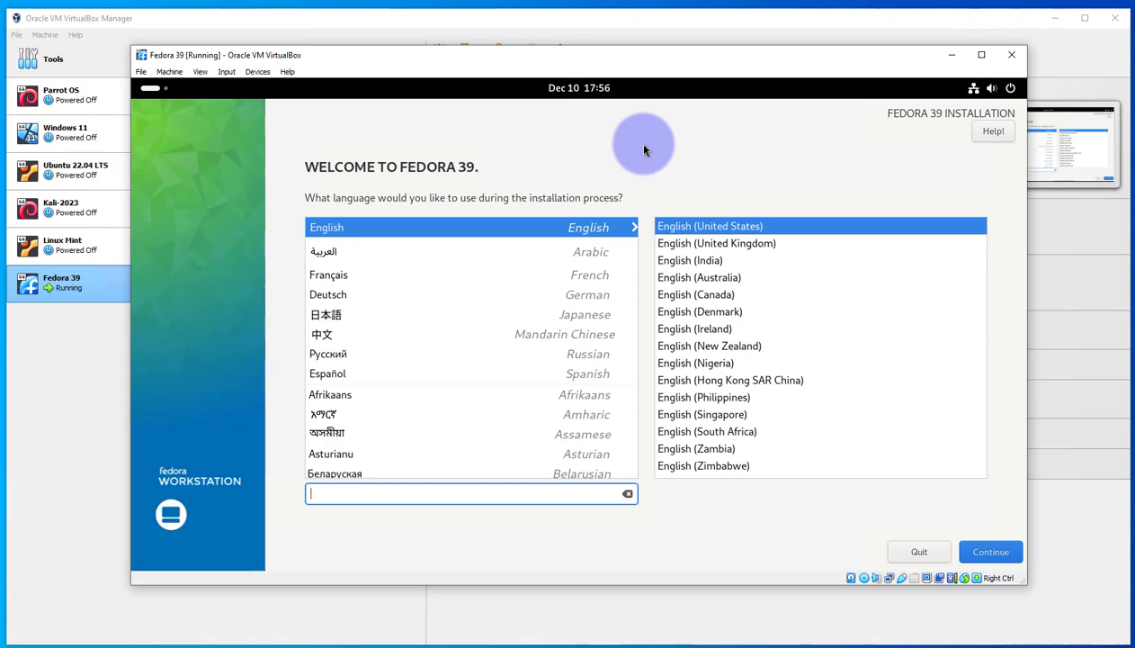
pyautogui.click(680, 235)
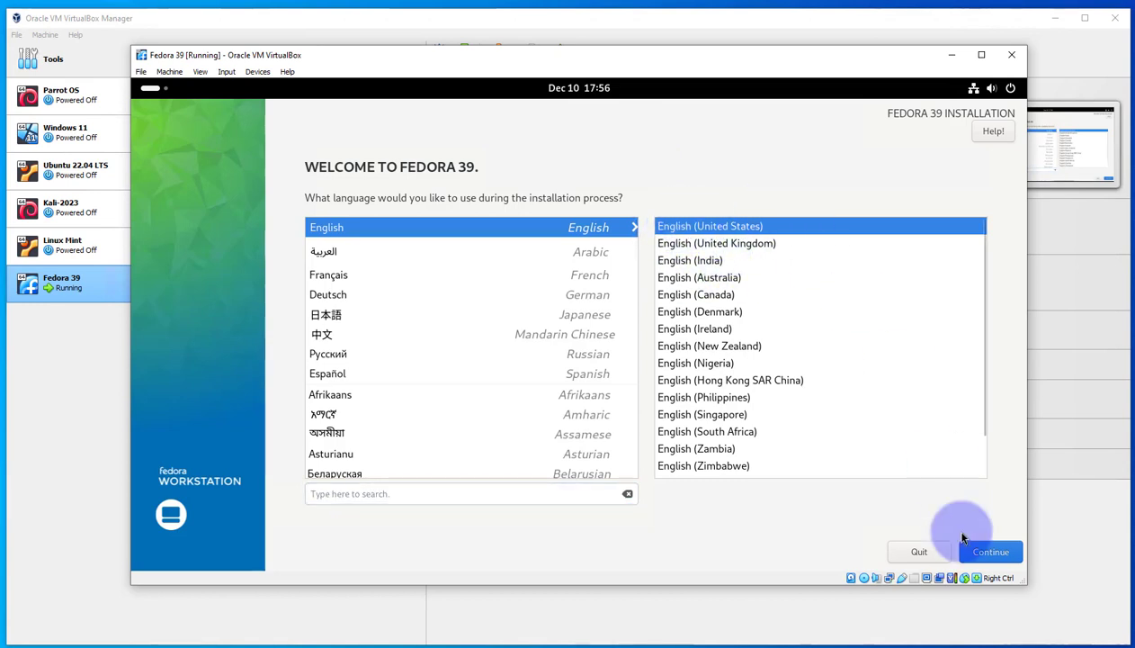
pyautogui.click(983, 549)
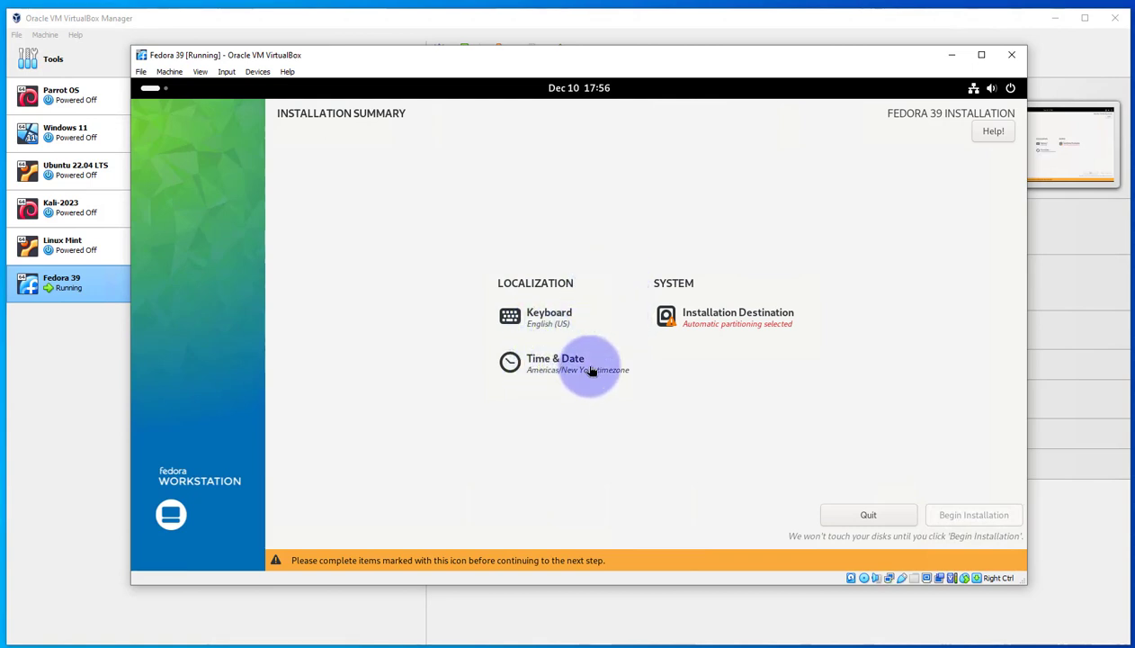
# Confirm the 25 GiB ATA VBOX HARDDISK as the installation destination with automatic storage configuration and begin the installation
pyautogui.click(708, 323)
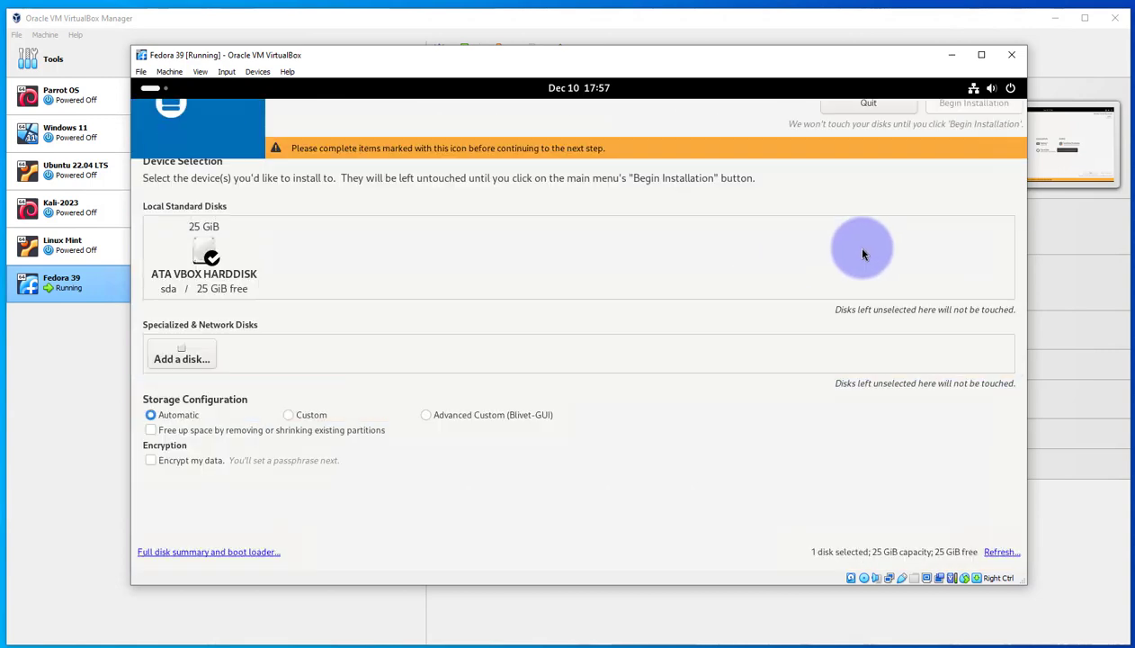
pyautogui.click(216, 252)
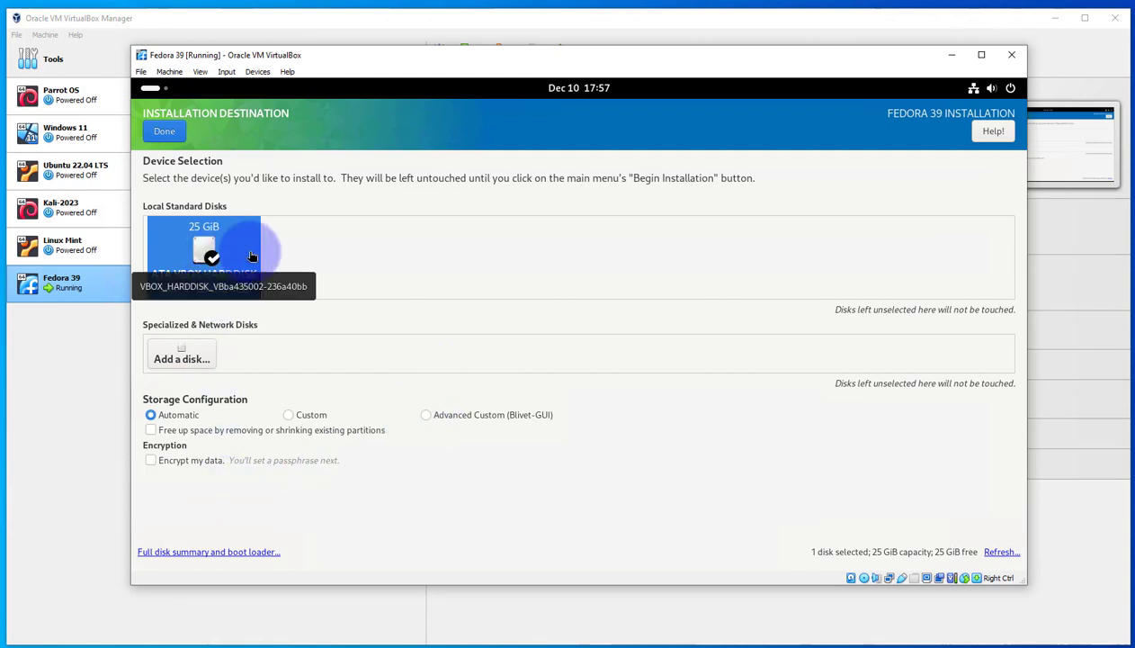
pyautogui.click(164, 130)
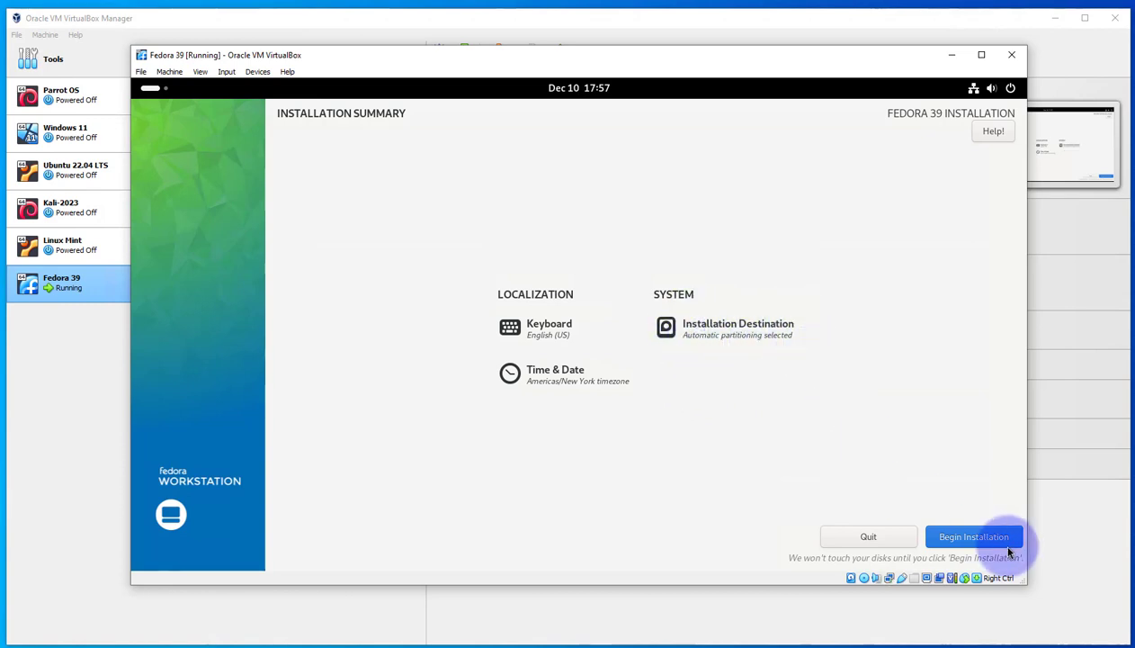
pyautogui.click(952, 537)
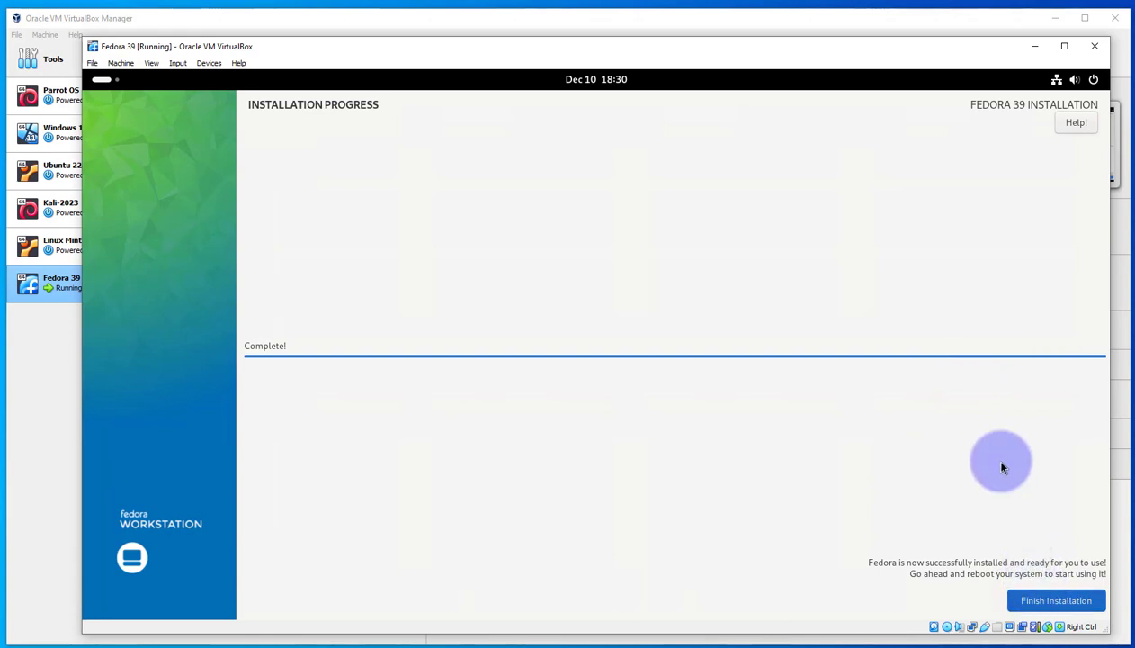
# Finish the completed installation and restart the live Fedora system
pyautogui.click(1043, 600)
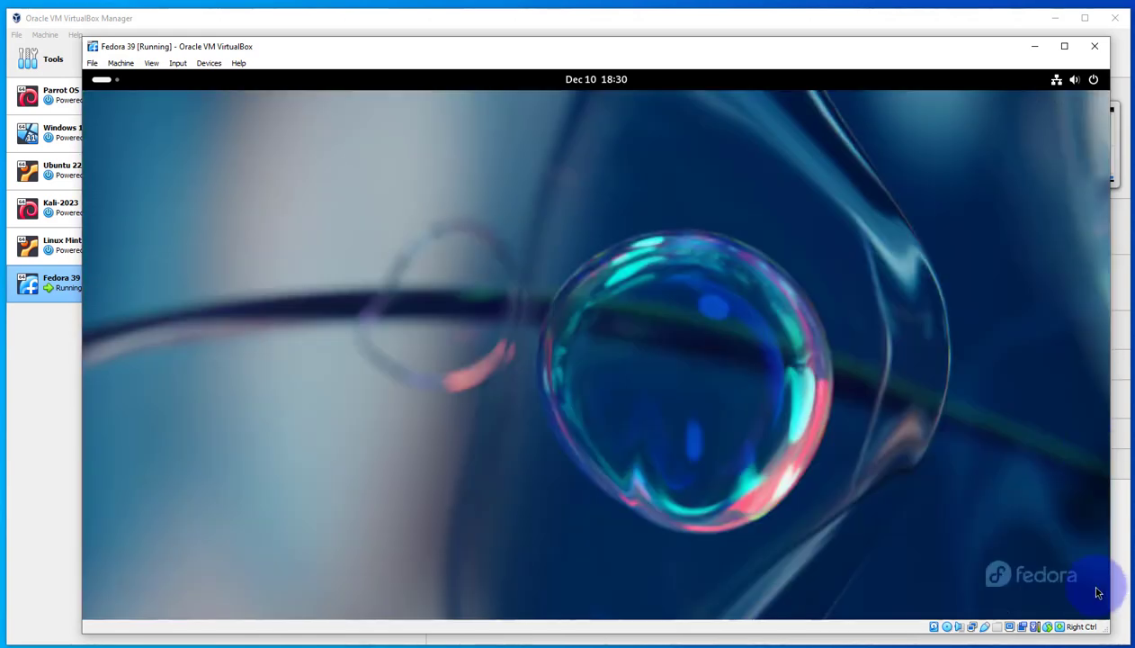
pyautogui.click(1082, 81)
pyautogui.click(1080, 120)
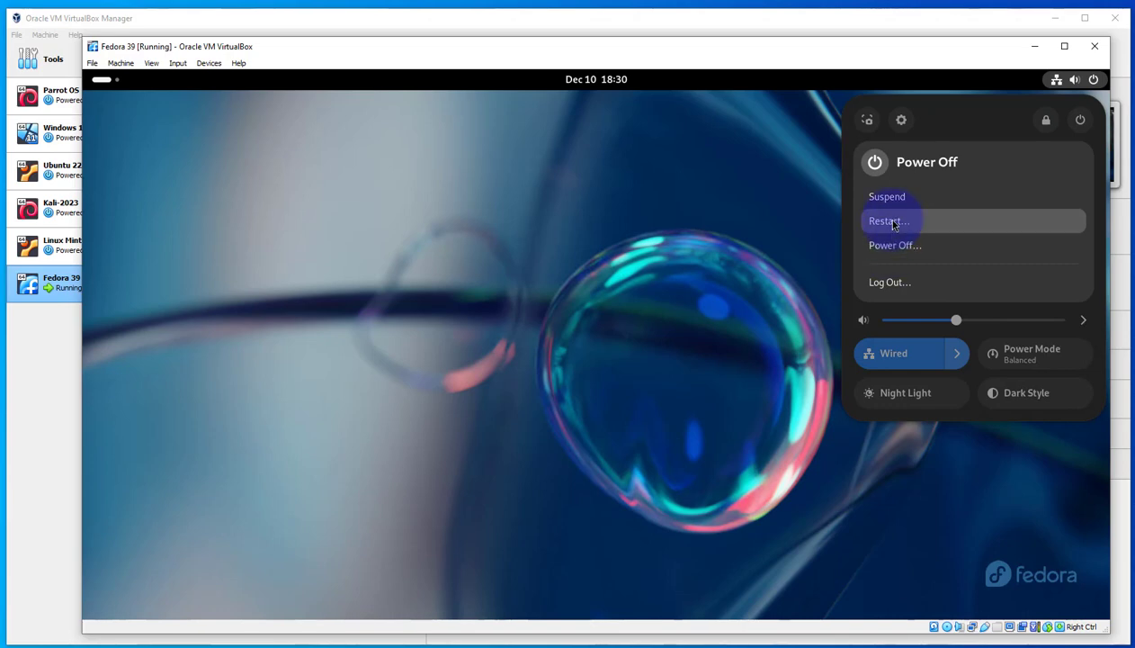
pyautogui.click(890, 222)
pyautogui.click(664, 387)
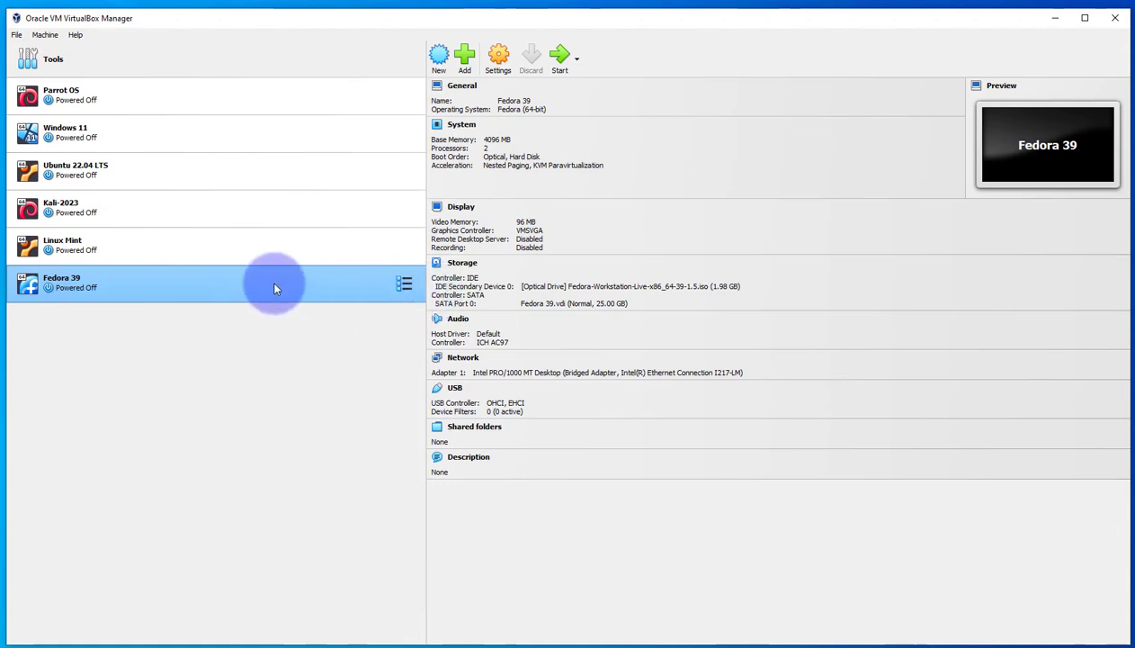
# Remove the Fedora Workstation ISO from the Fedora 39 machine's IDE controller, save the settings and start the machine
pyautogui.rightClick(320, 284)
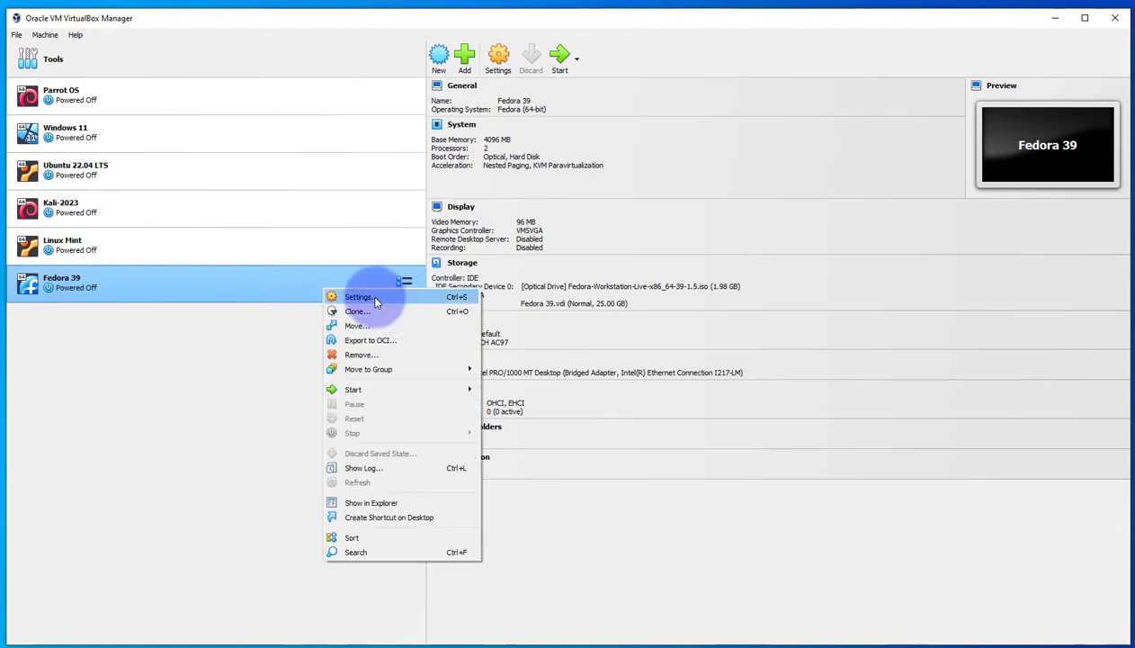
pyautogui.click(360, 296)
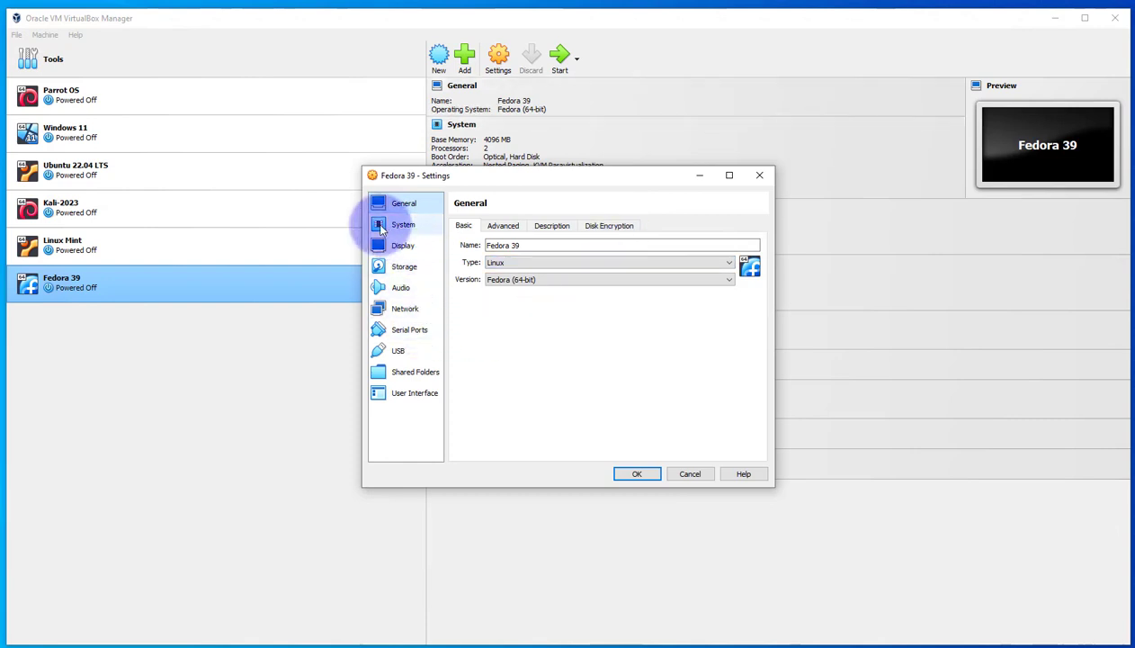
pyautogui.click(400, 266)
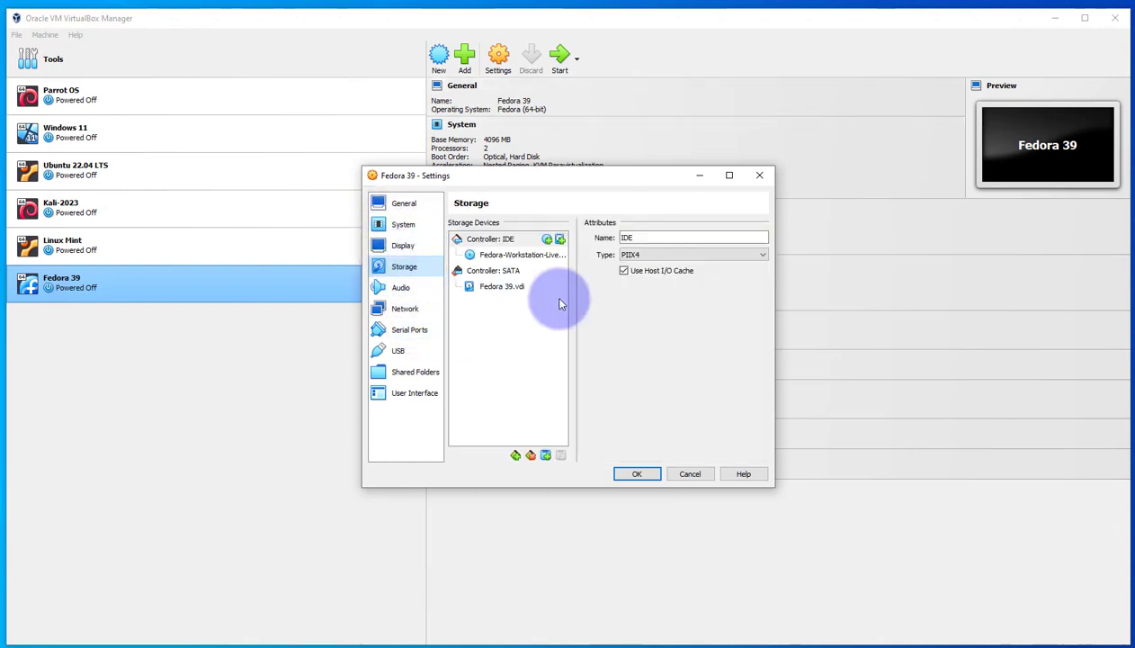
pyautogui.click(503, 256)
pyautogui.rightClick(498, 262)
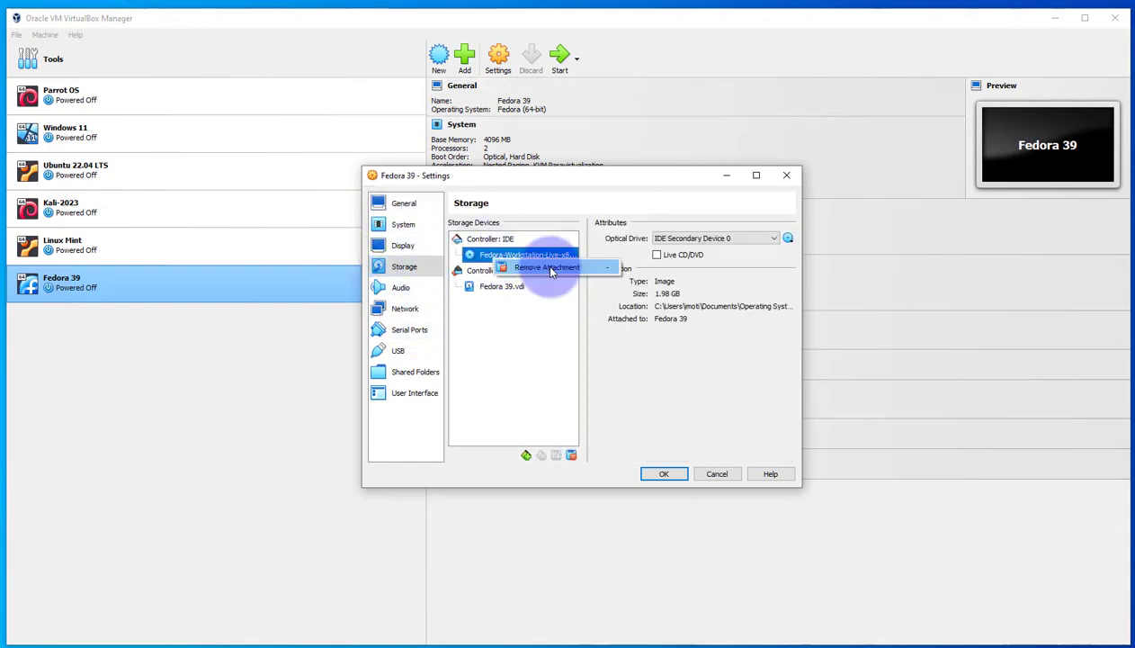
pyautogui.click(551, 268)
pyautogui.click(548, 379)
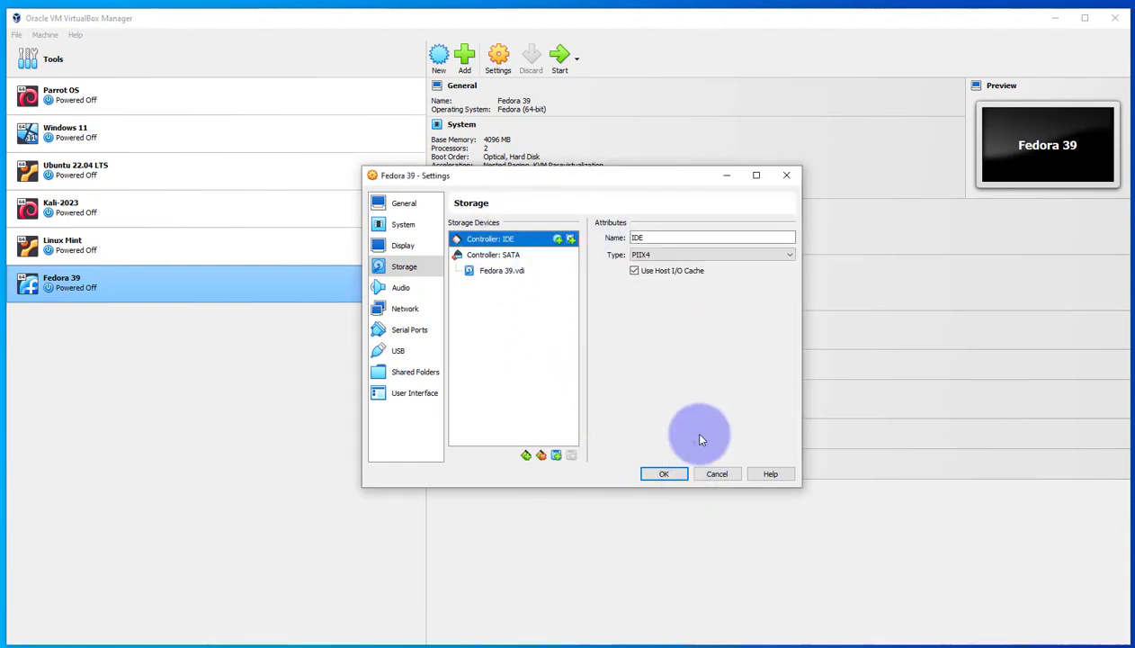
pyautogui.click(665, 474)
pyautogui.click(556, 52)
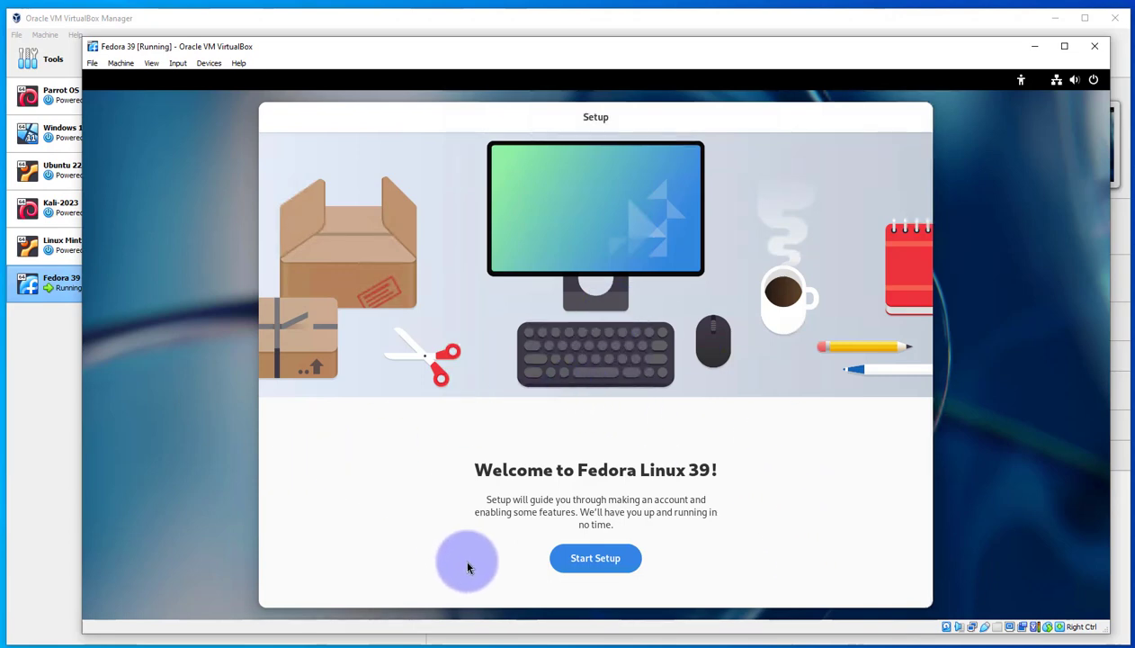
# Start the Fedora setup, turn off Location Services and Automatic Problem Reporting, and enable third-party repositories
pyautogui.click(600, 564)
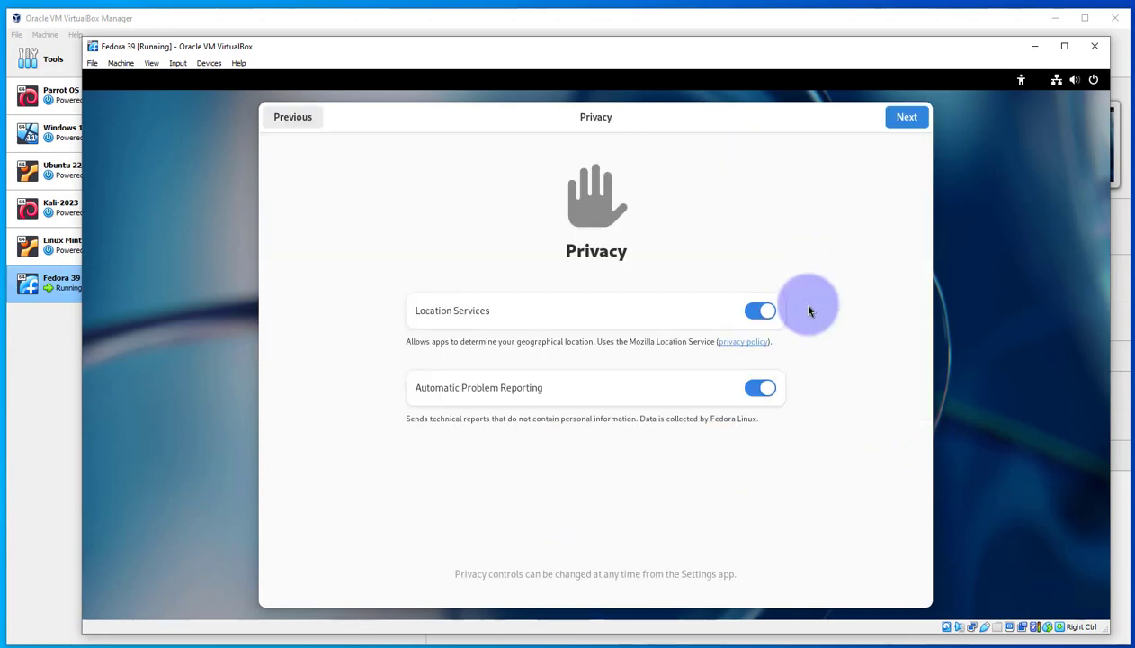
pyautogui.click(758, 311)
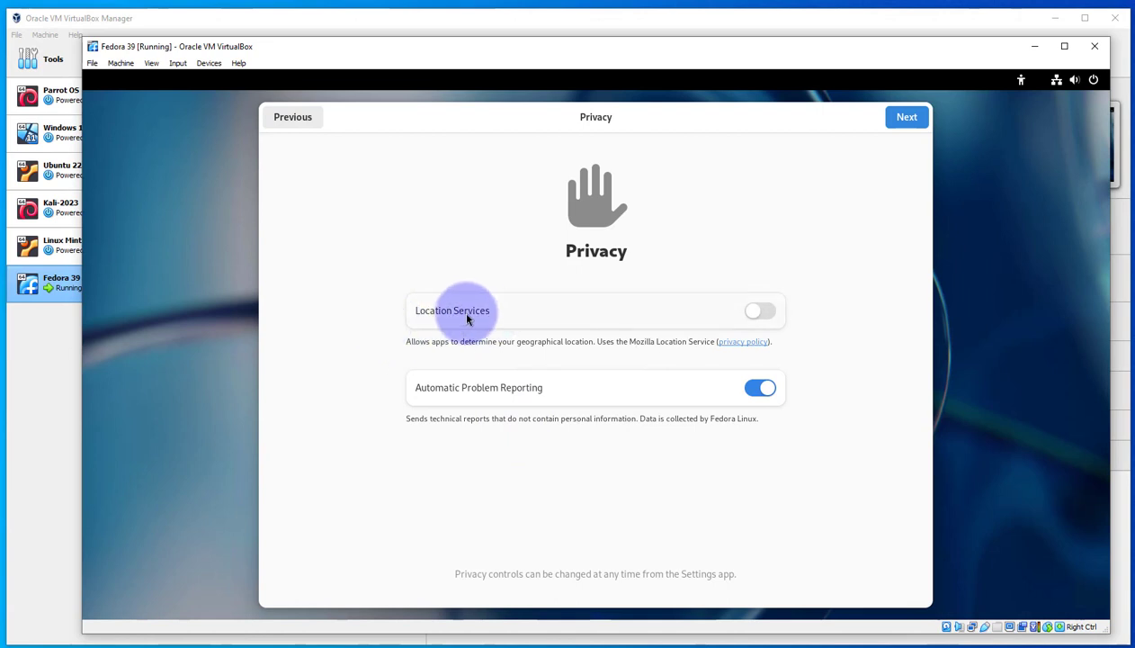
pyautogui.click(756, 387)
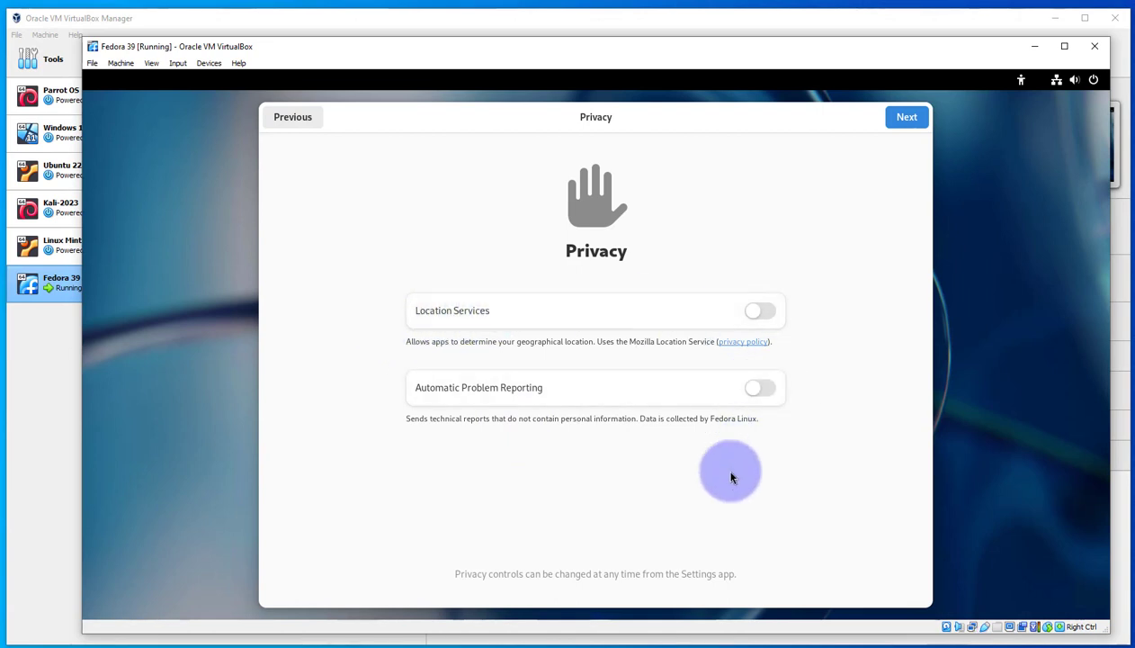
pyautogui.click(909, 123)
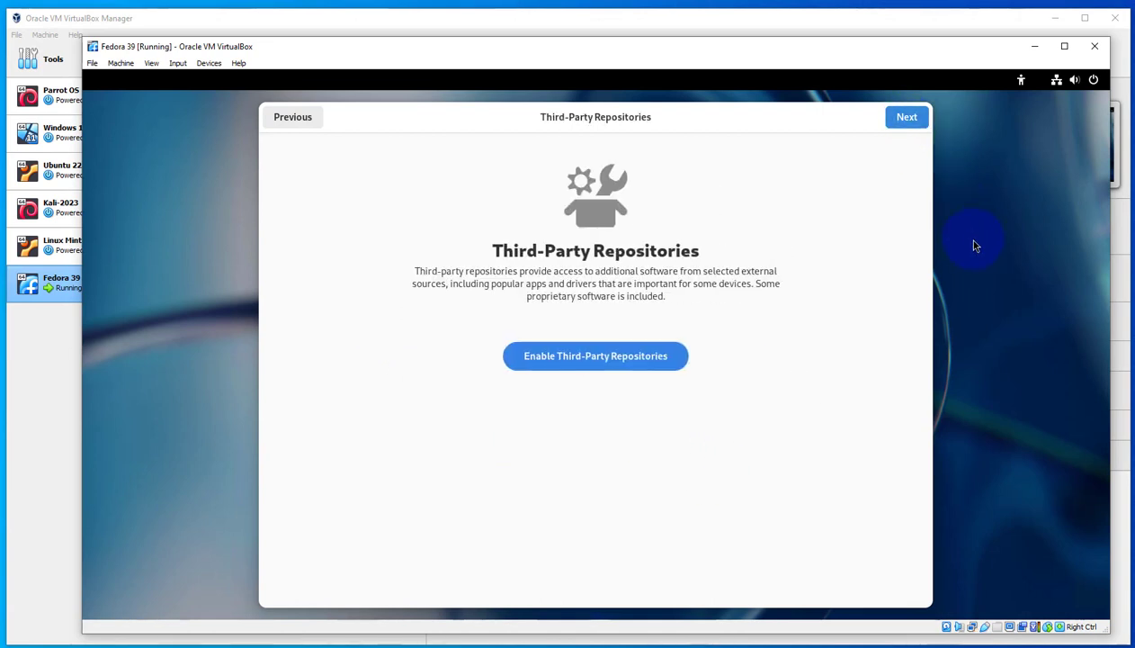
pyautogui.click(578, 363)
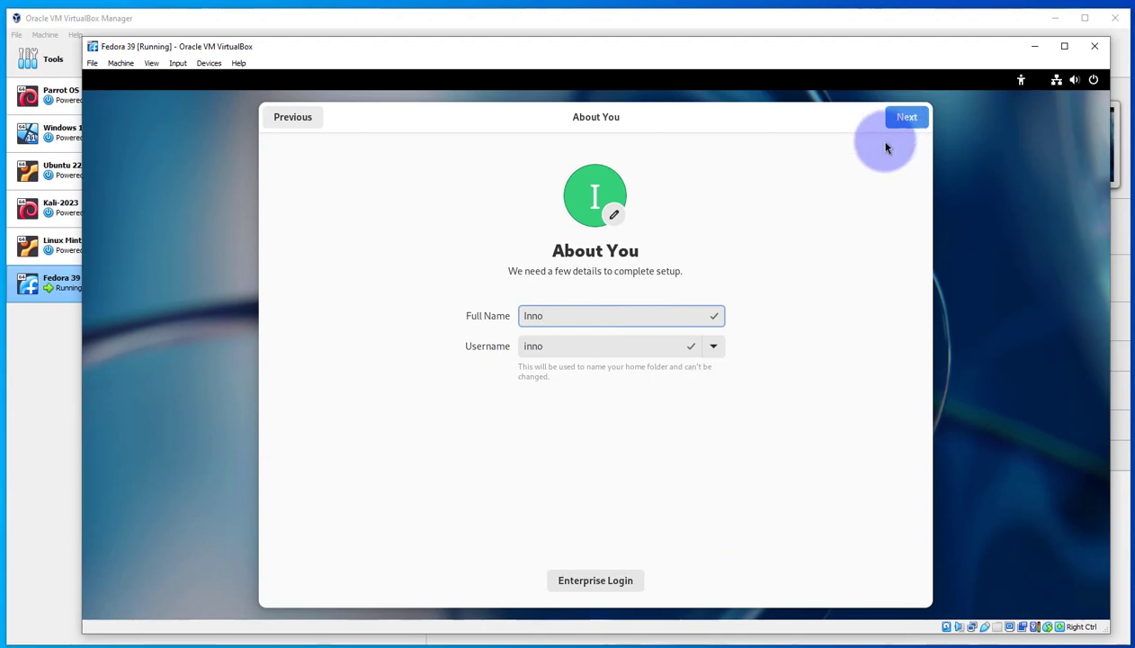
# Create the user account with a full name and username, set and confirm its password, and finish the setup
pyautogui.click(907, 117)
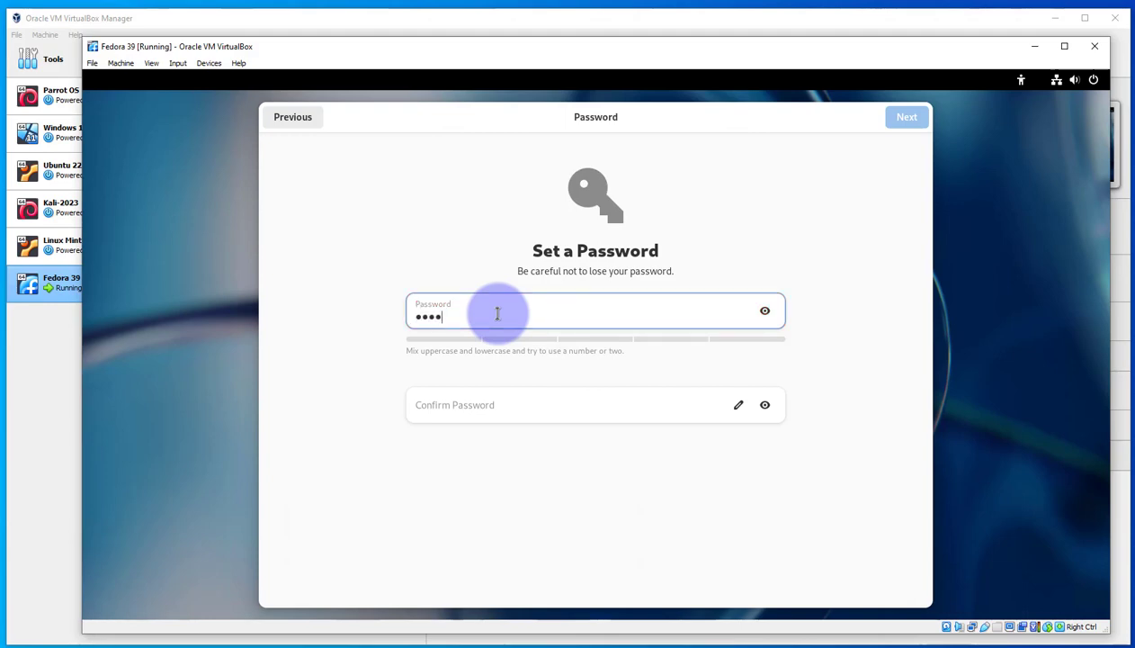
pyautogui.click(448, 400)
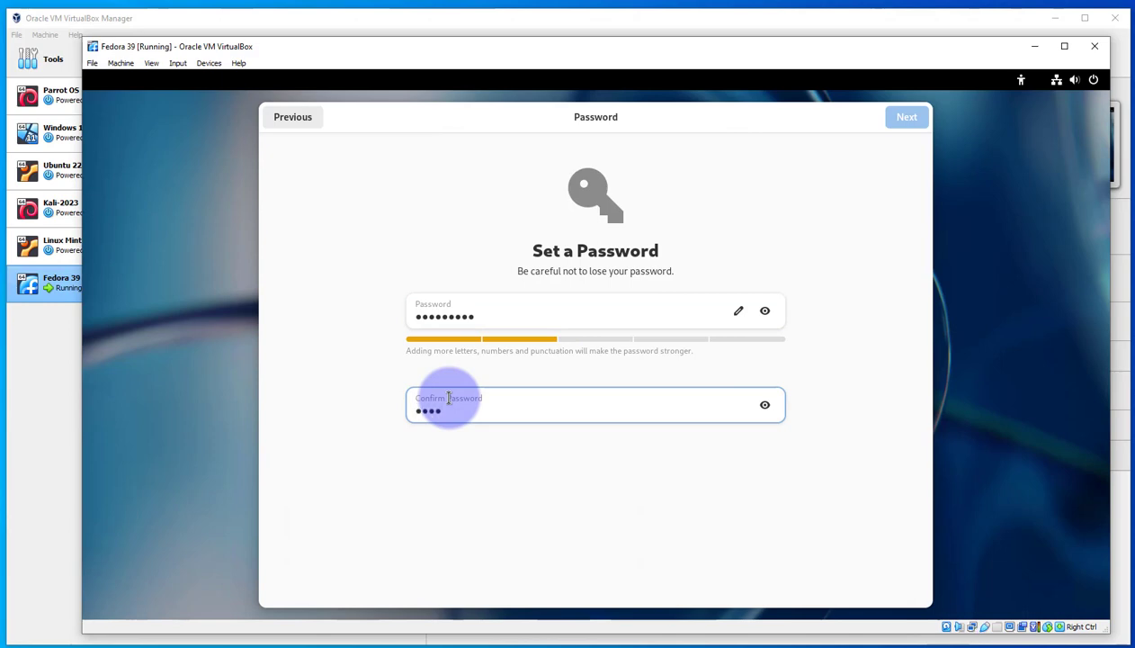
pyautogui.write('1')
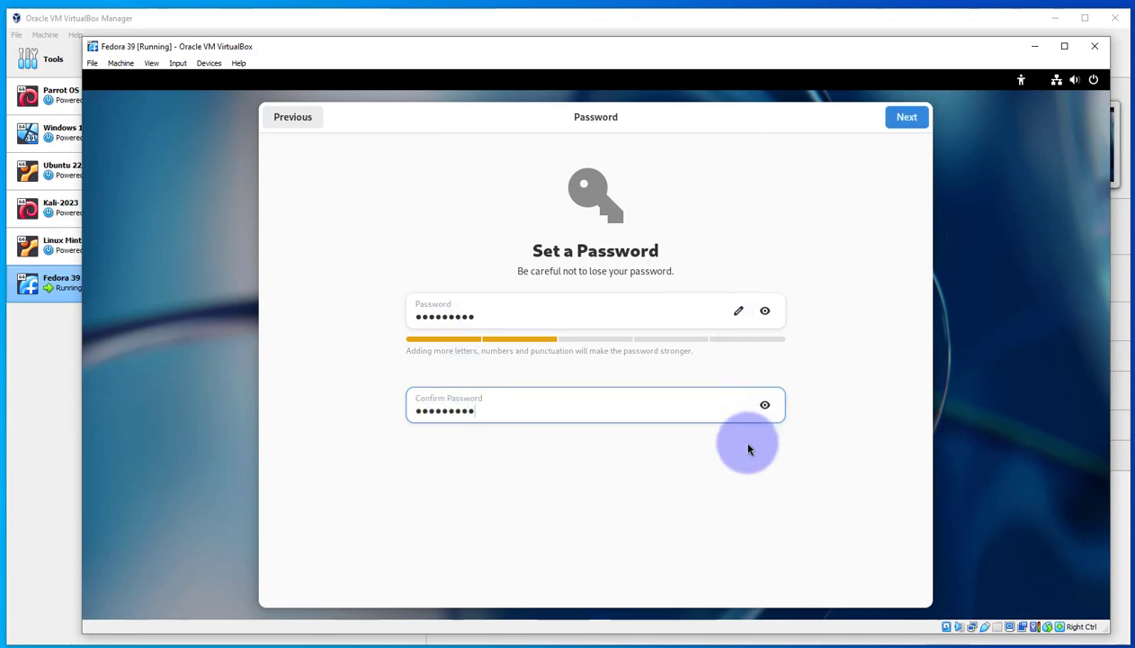
pyautogui.press('Return')
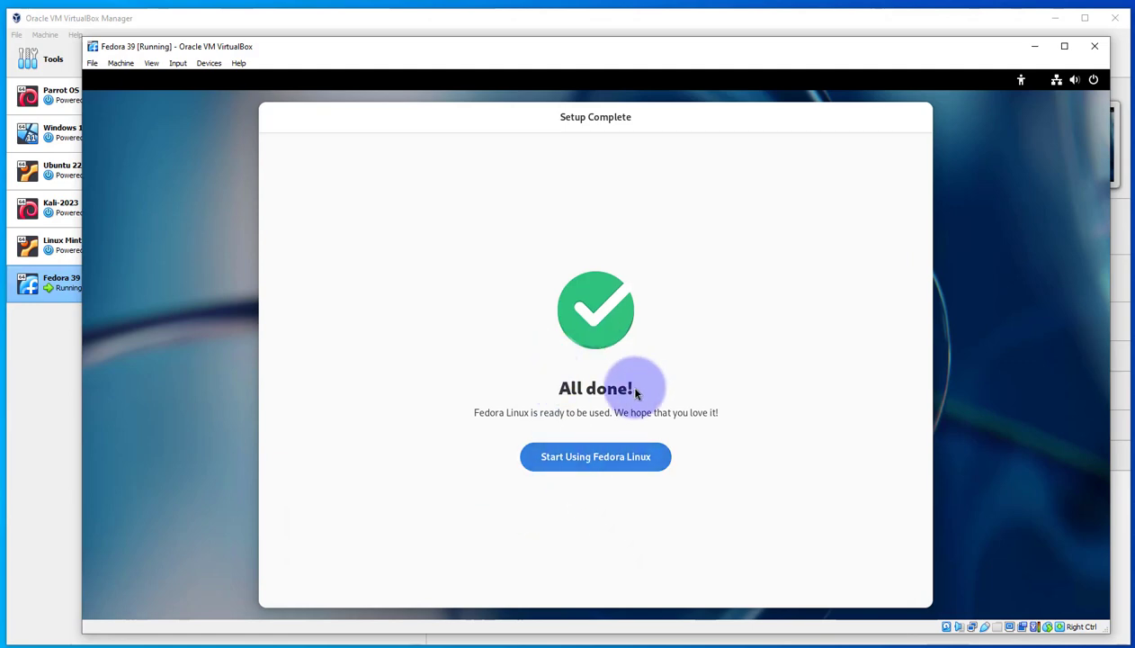
pyautogui.click(568, 462)
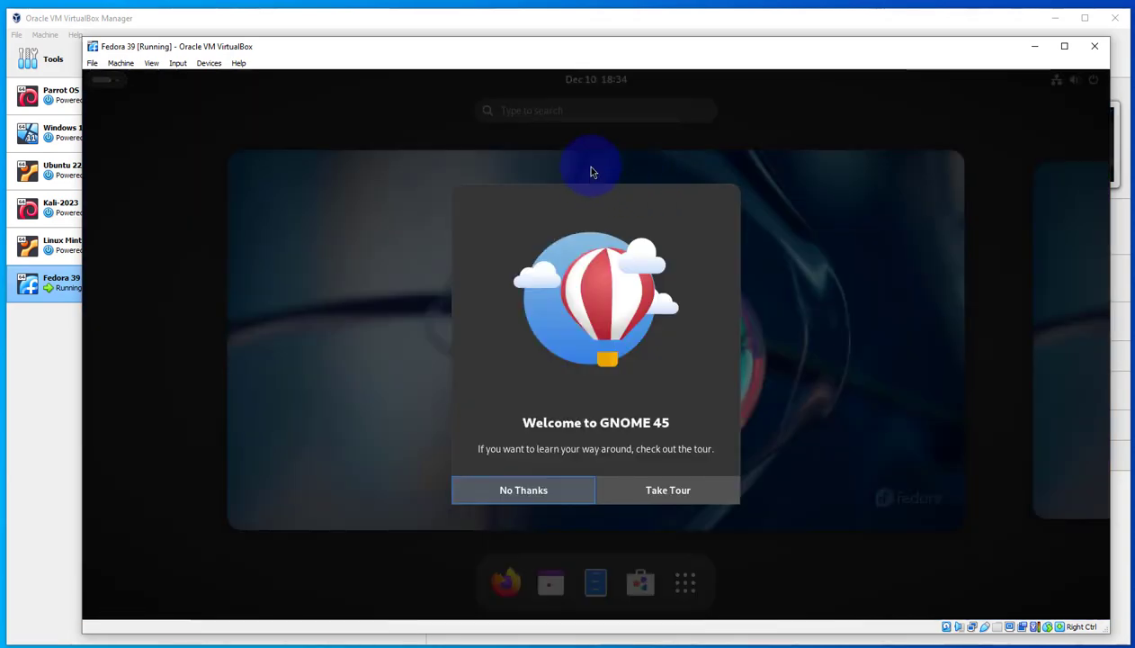
# Decline the GNOME 45 tour and find Terminal among the applications by searching for "term", opening it
pyautogui.click(523, 490)
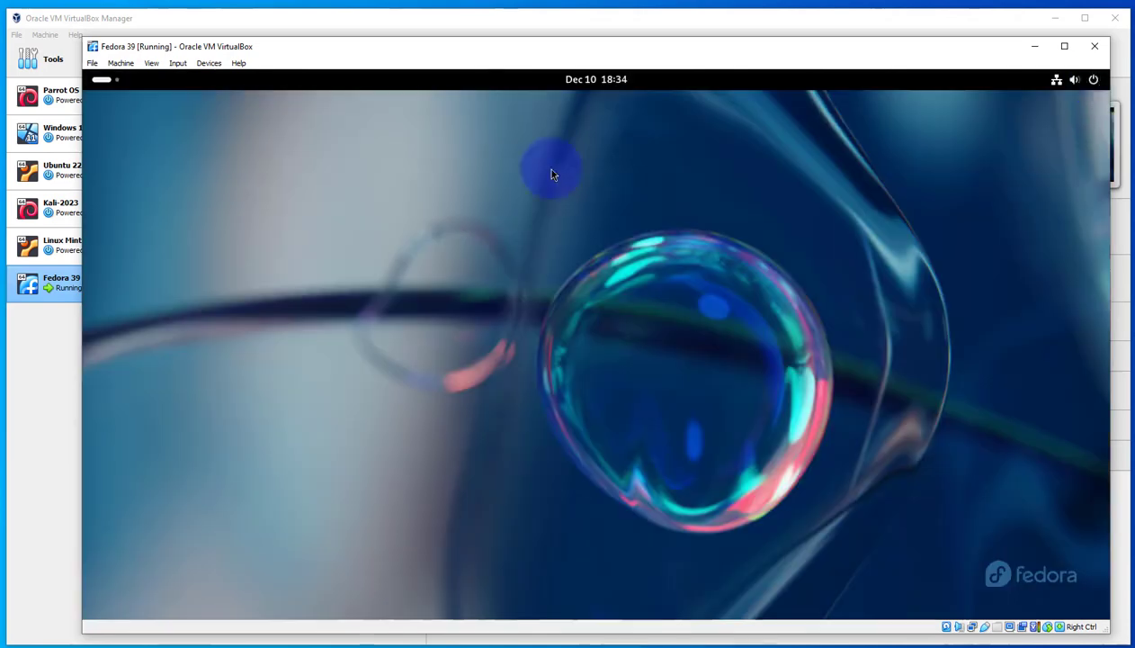
pyautogui.click(101, 82)
pyautogui.click(684, 582)
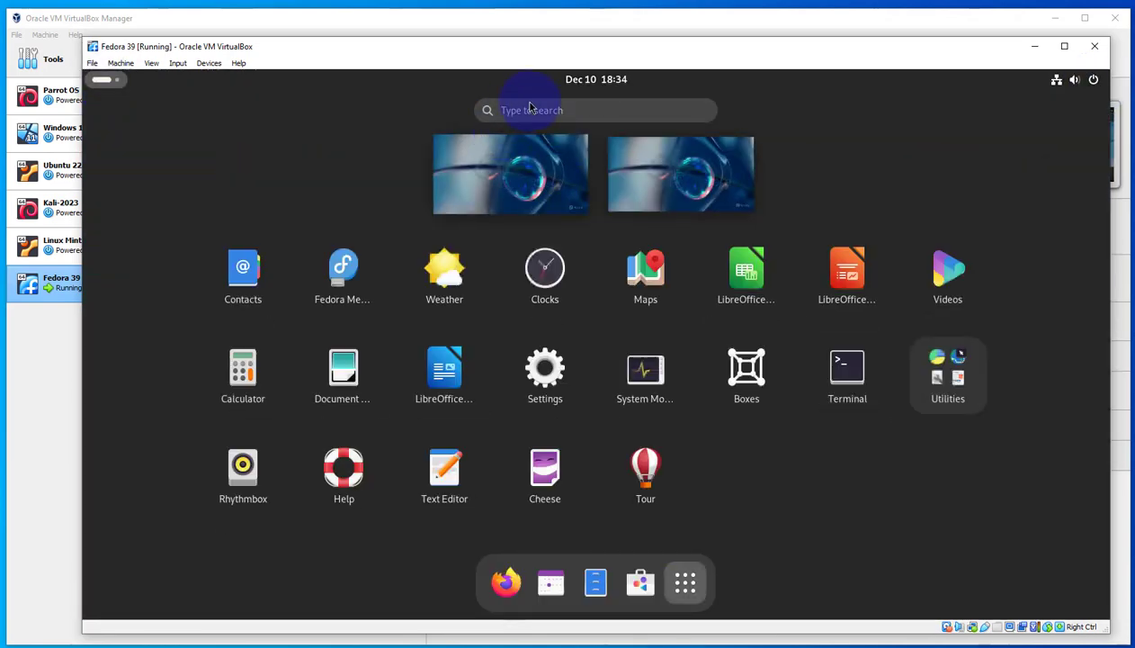
pyautogui.click(536, 111)
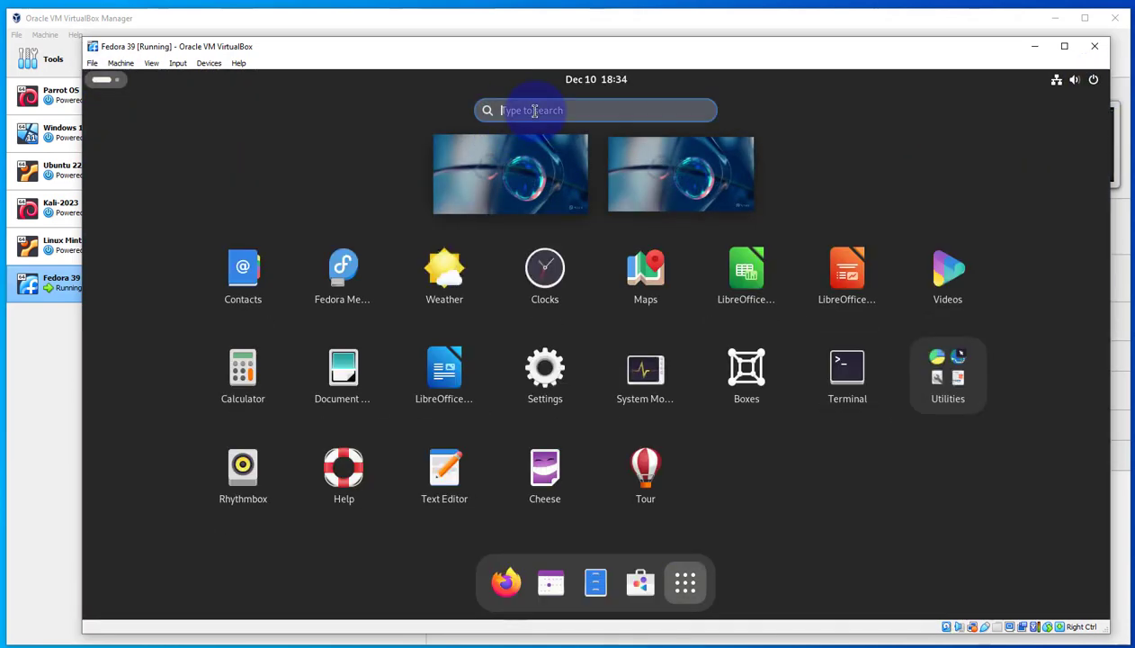
pyautogui.write('term')
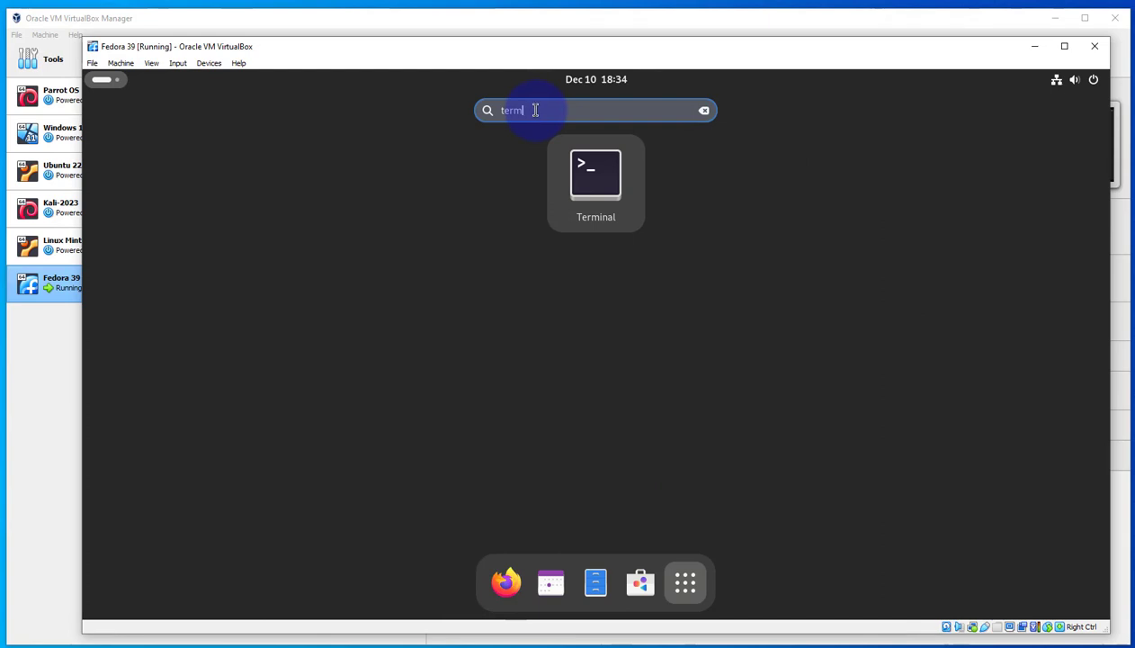
pyautogui.click(608, 183)
# Run "ip address" in the terminal and highlight the IPv4 address of the enp0s3 interface
pyautogui.moveTo(374, 305); pyautogui.dragTo(503, 315)
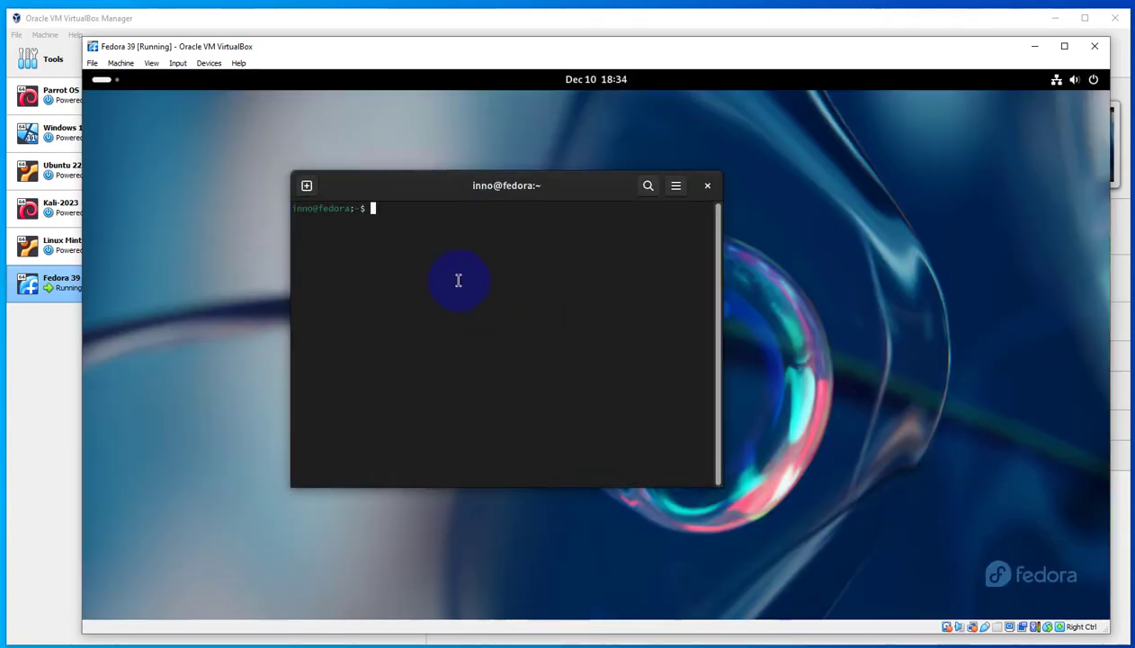
pyautogui.write('ip address')
pyautogui.press('Return')
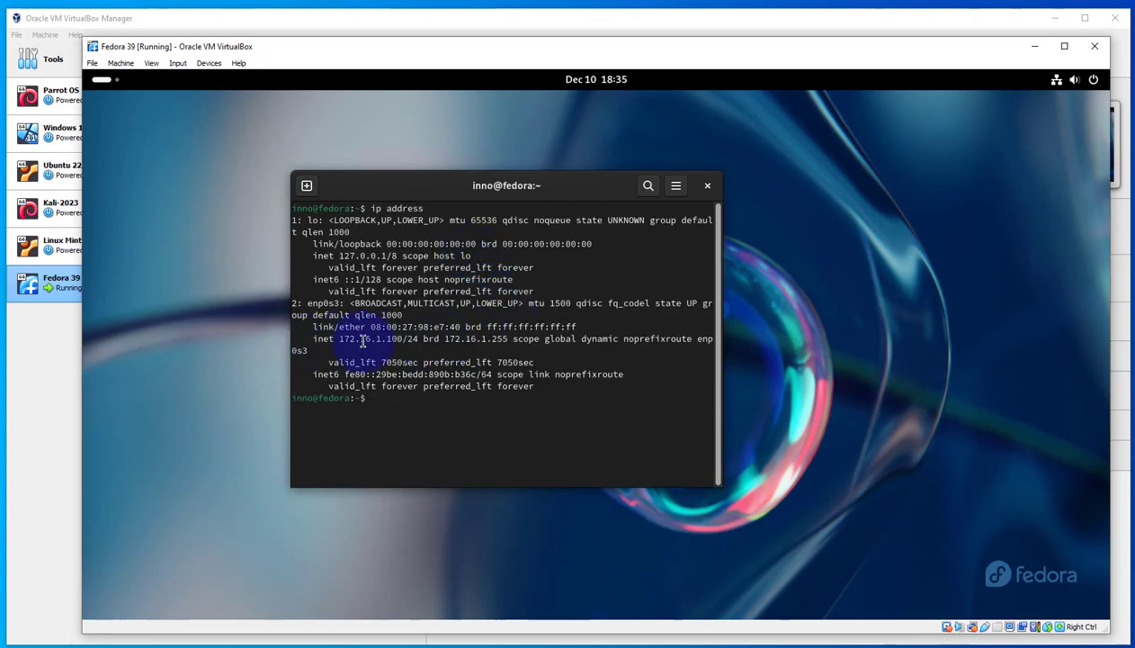
pyautogui.moveTo(338, 338); pyautogui.dragTo(409, 339)
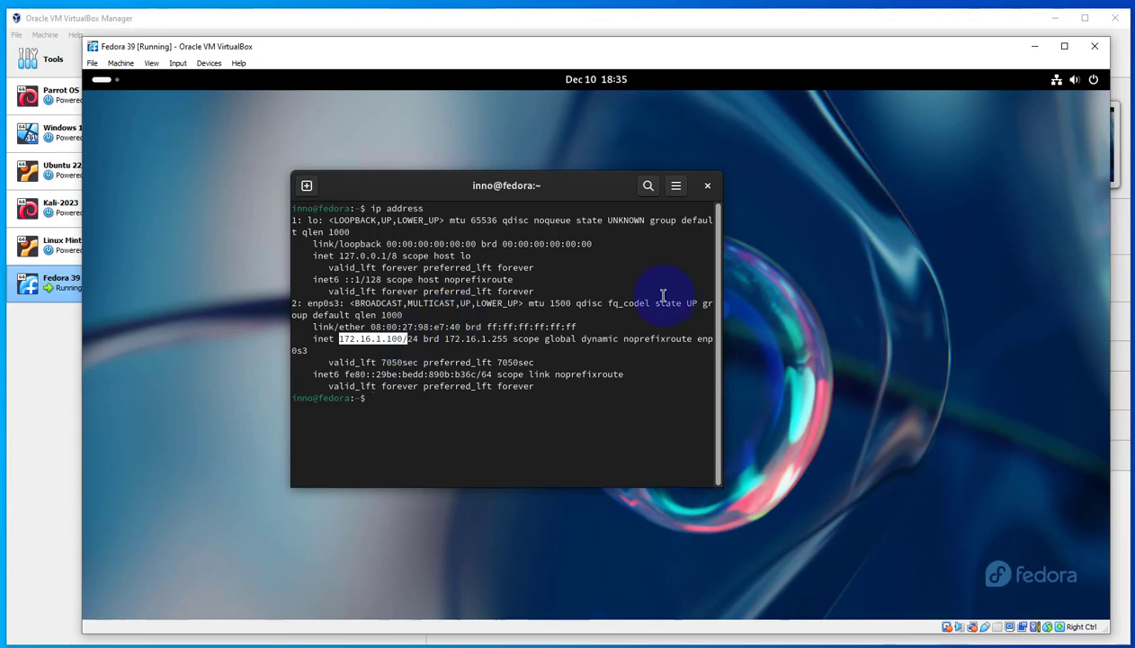
# Examine the wired connection's details in the network settings, then close the settings and the terminal
pyautogui.click(1056, 81)
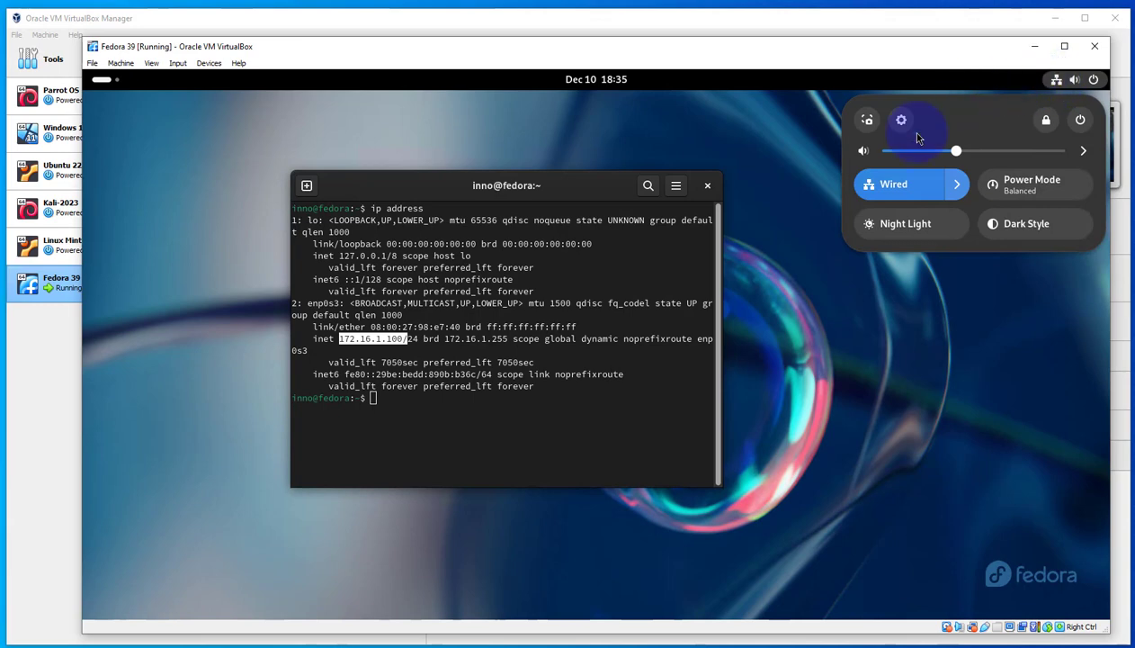
pyautogui.click(957, 184)
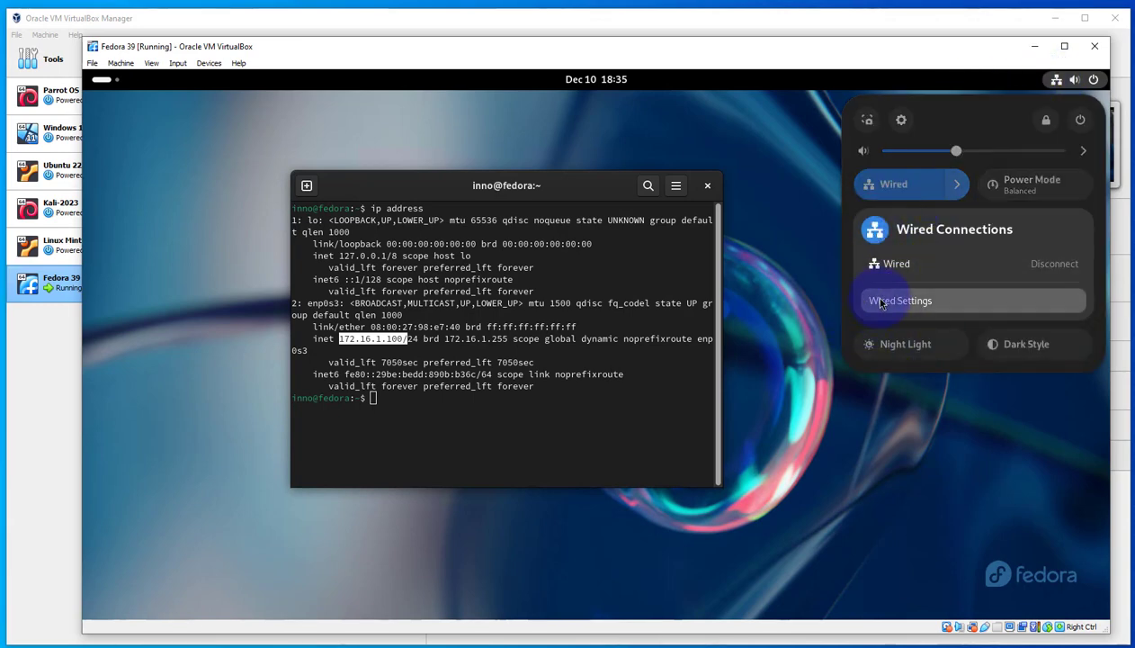
pyautogui.click(881, 302)
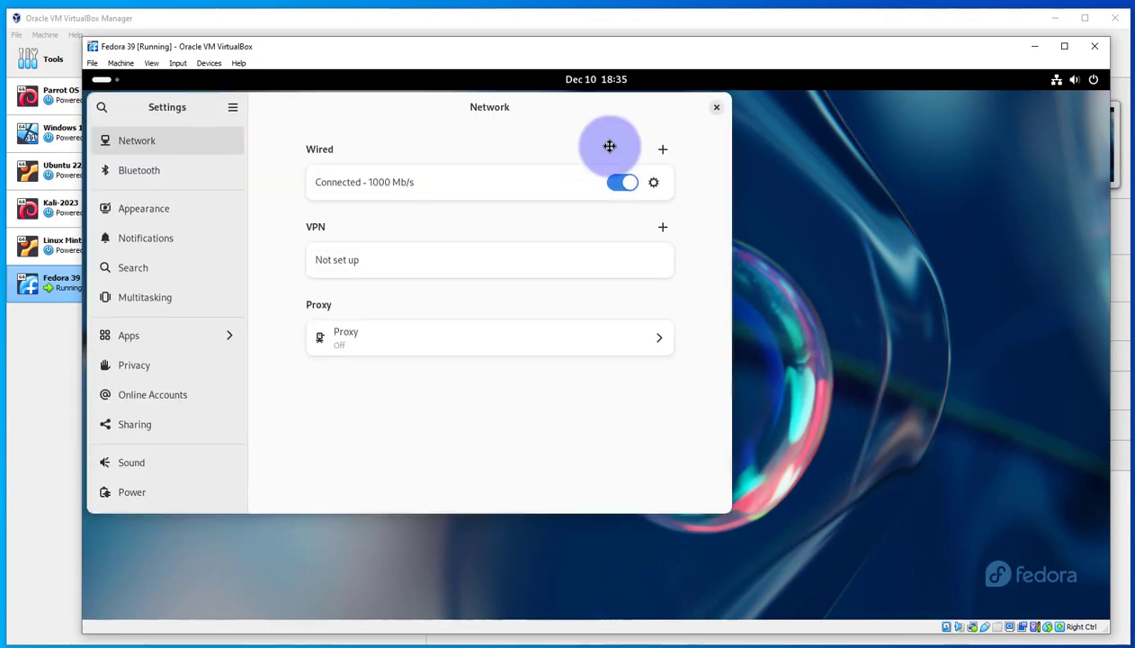
pyautogui.moveTo(608, 144); pyautogui.dragTo(669, 135)
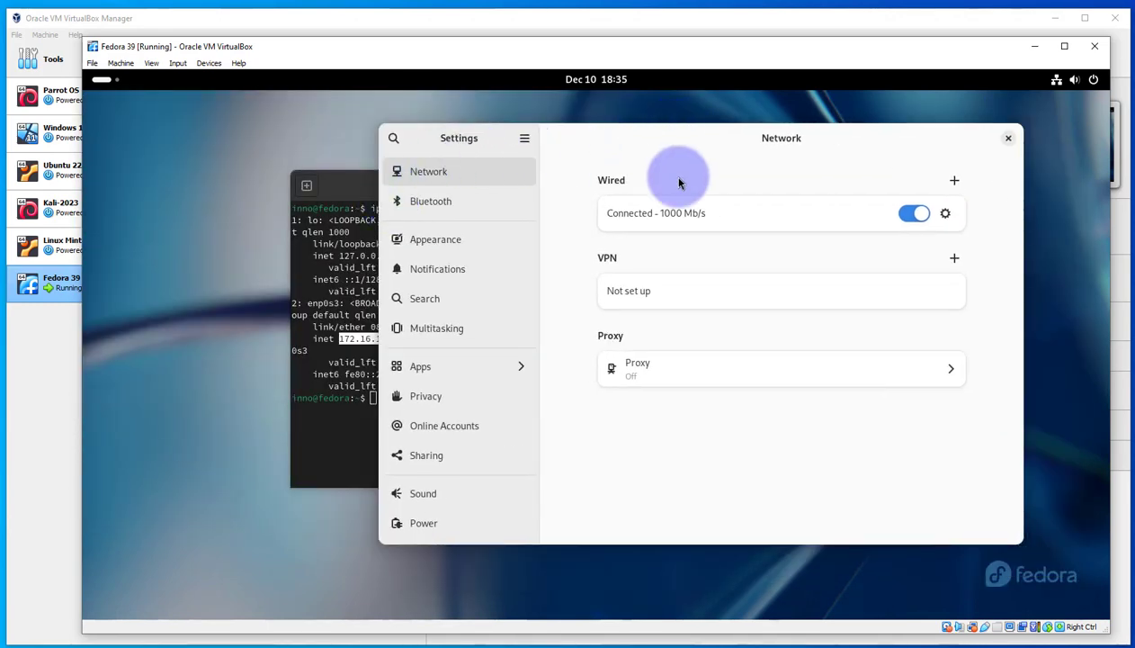
pyautogui.click(946, 214)
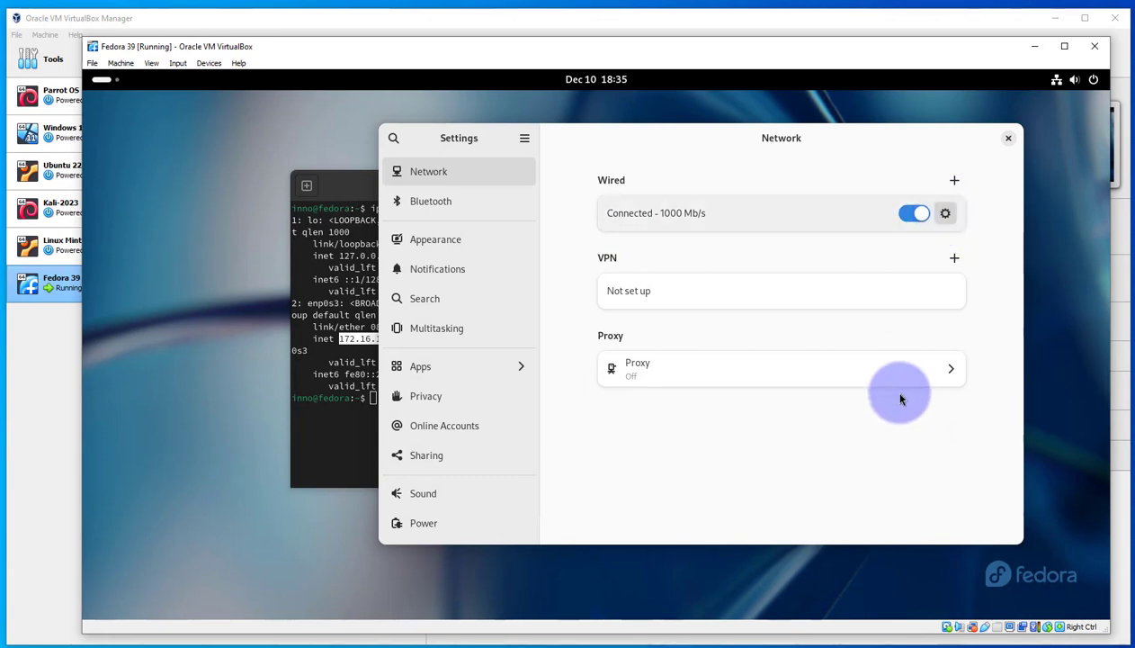
pyautogui.click(945, 216)
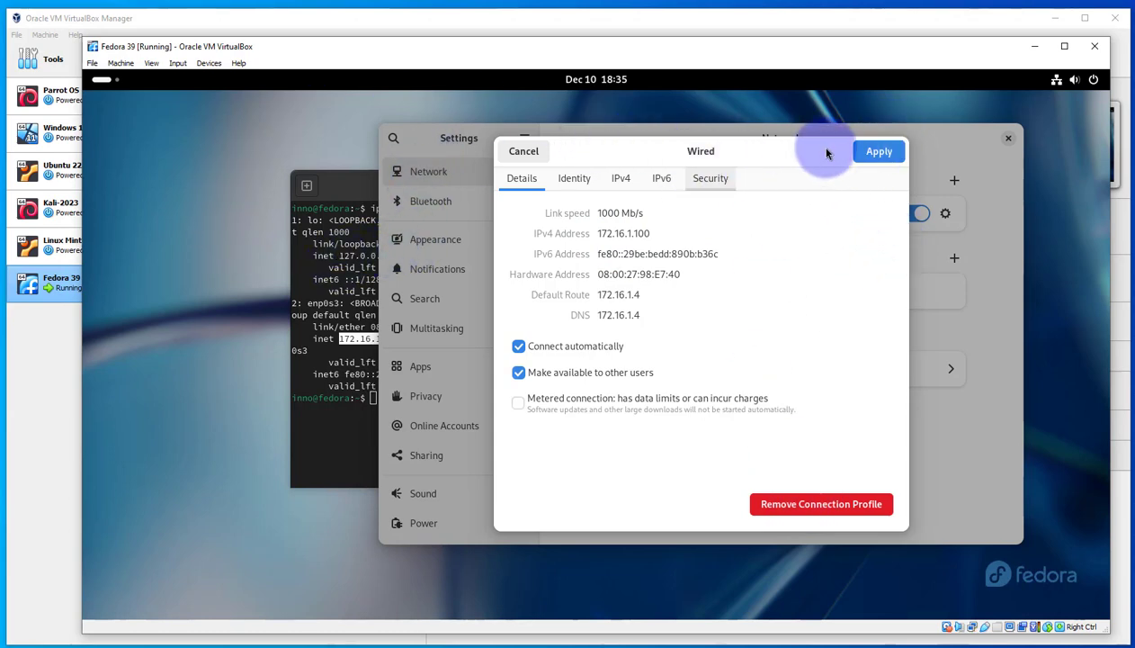
pyautogui.click(522, 151)
pyautogui.click(1008, 139)
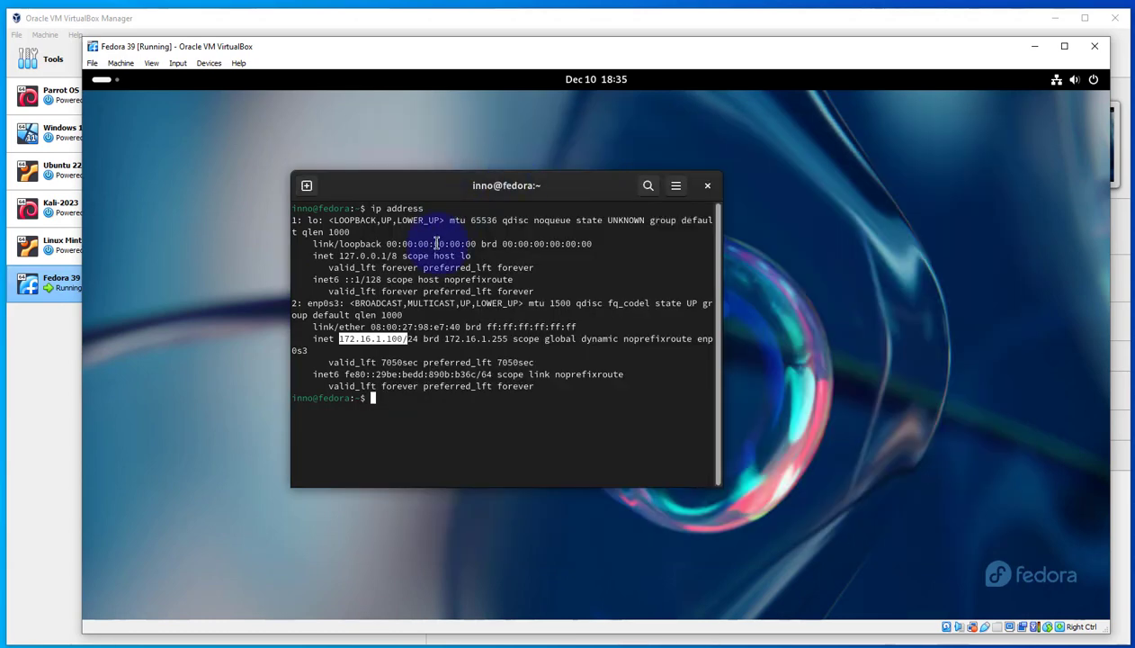
pyautogui.click(706, 188)
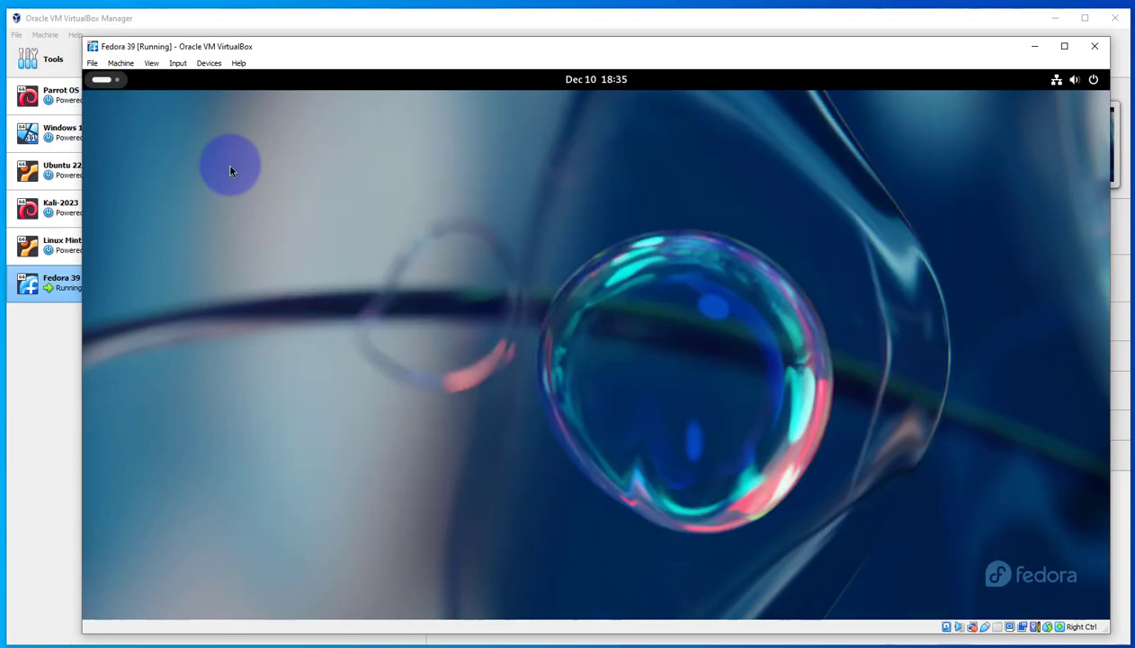
# Open Firefox and load google.com
pyautogui.click(102, 80)
pyautogui.click(500, 571)
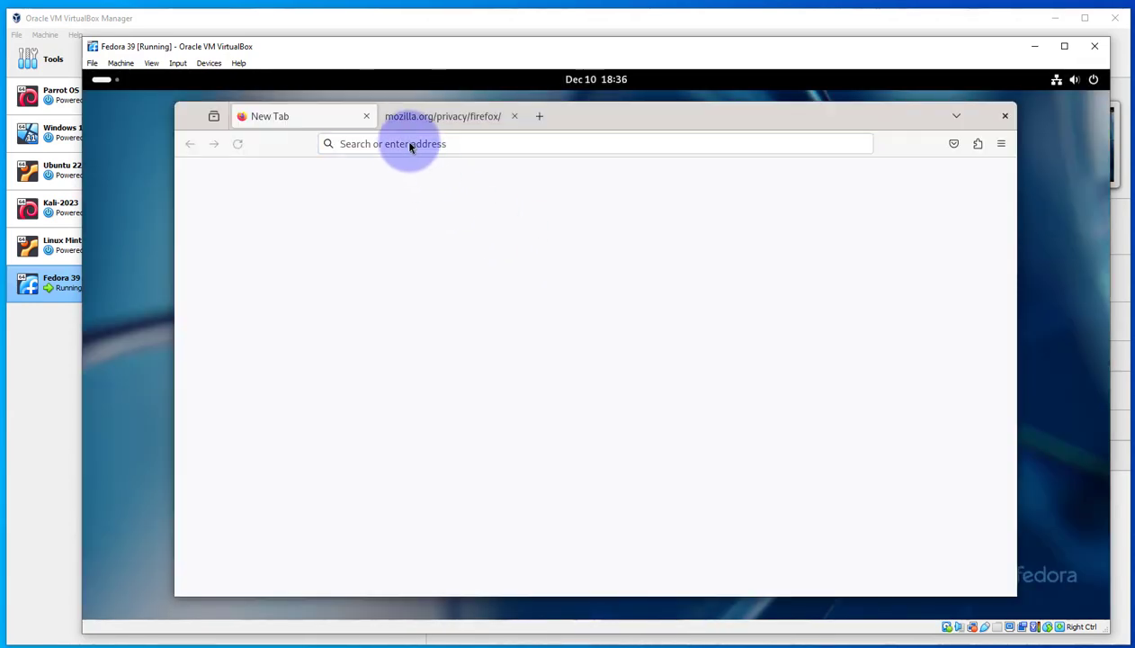
pyautogui.click(400, 145)
pyautogui.write('go')
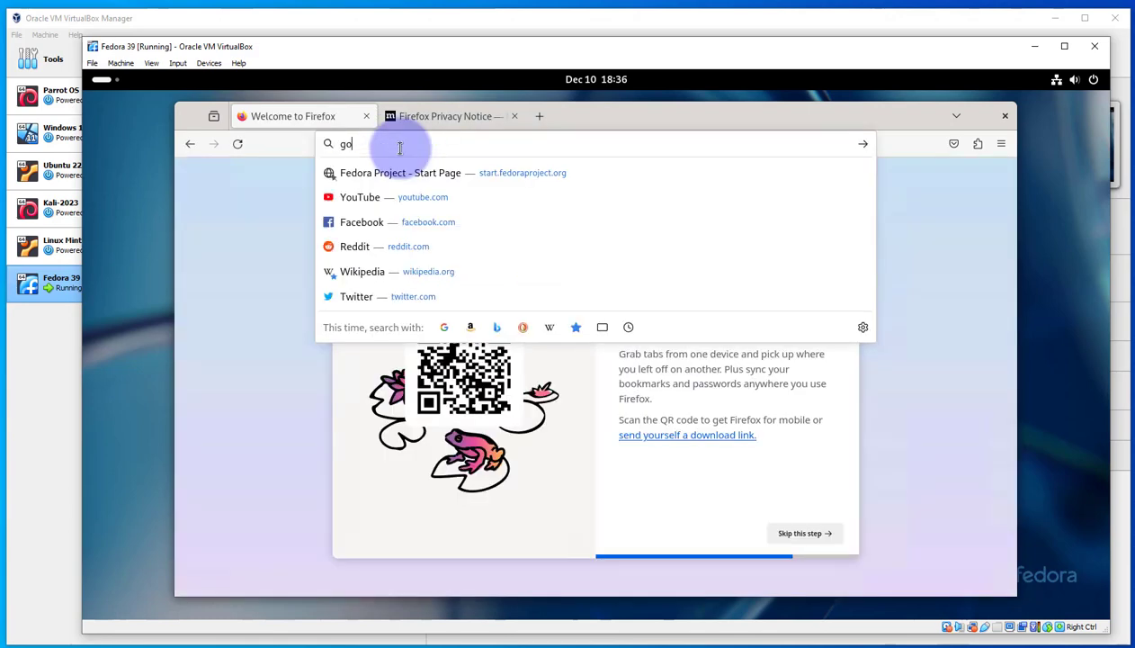
pyautogui.write('ogle.com')
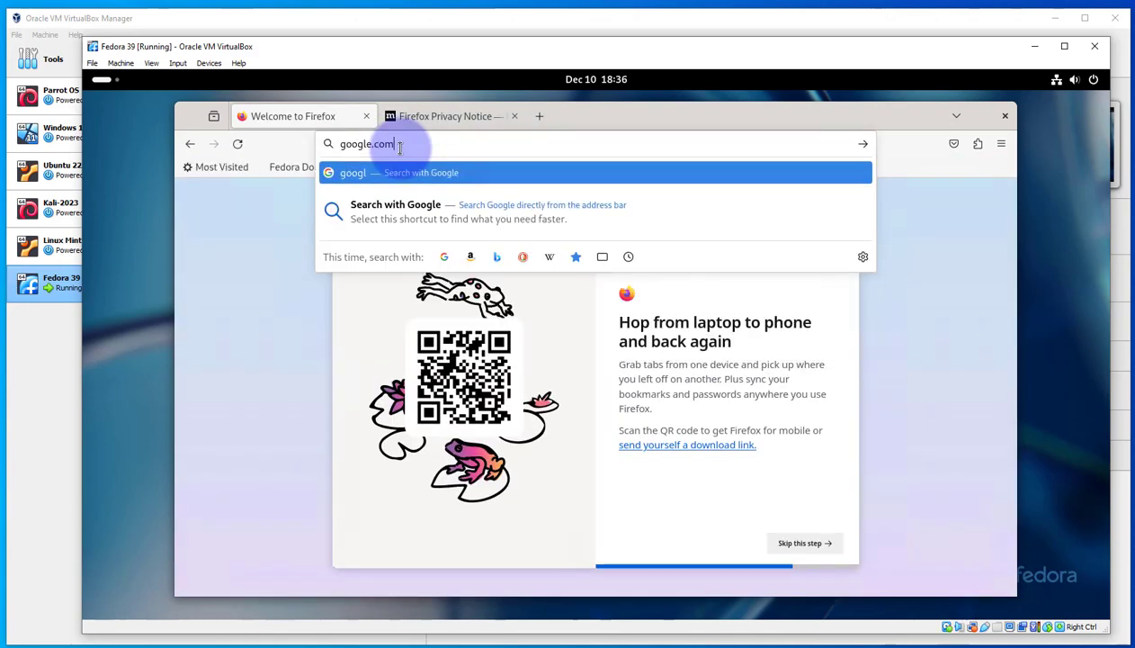
pyautogui.press('Return')
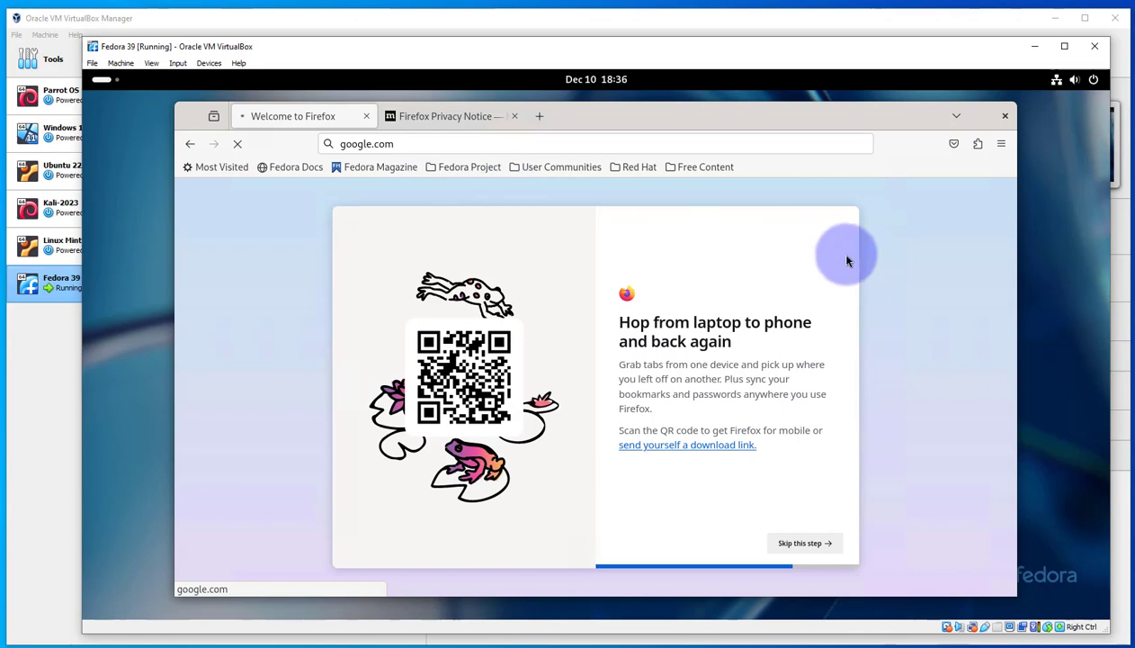
# Enter "google" as the search term on the Google home page
pyautogui.click(477, 349)
pyautogui.write('google')
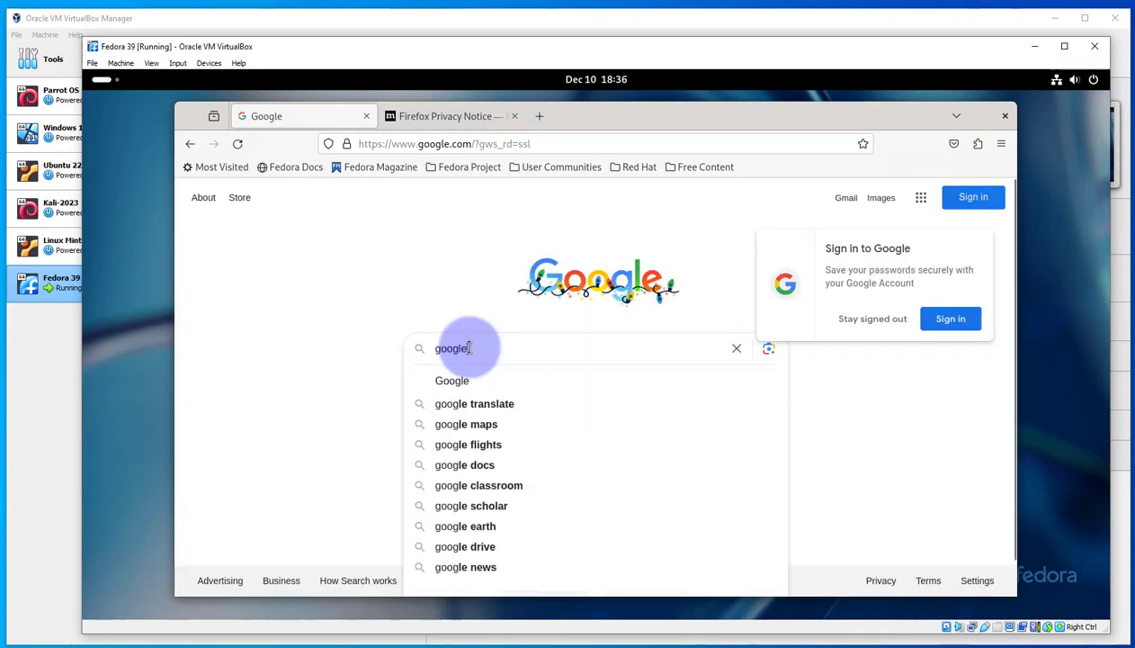